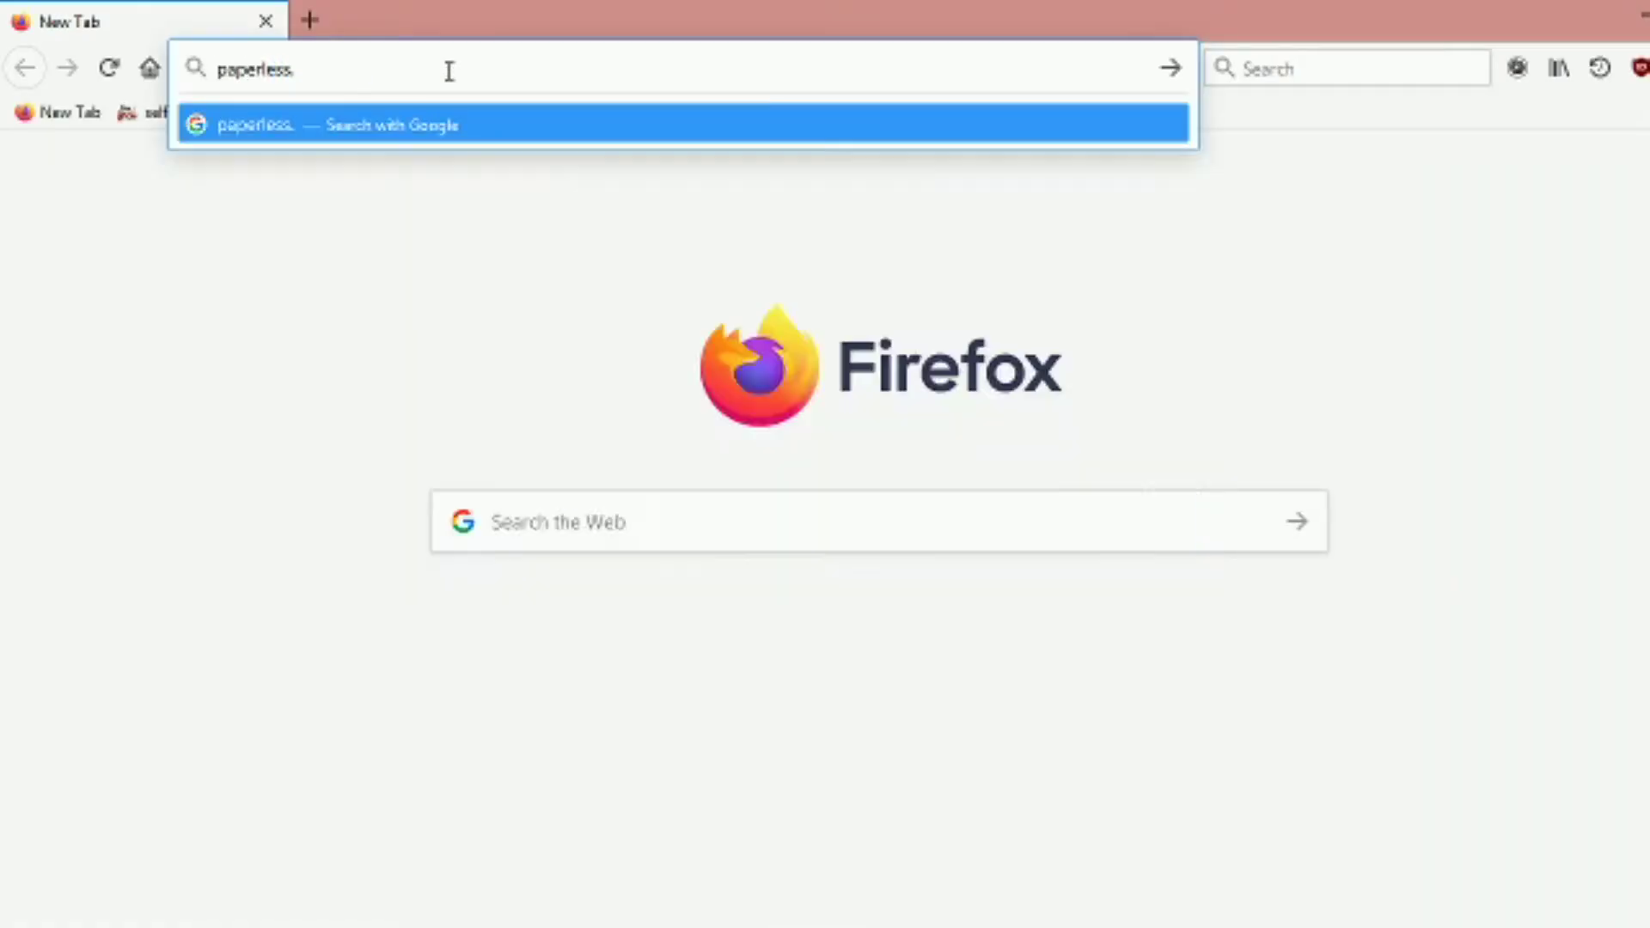
# - Load paperlessbooks.ca and scroll down through the Paperless Books homepage
pyautogui.press('Return')
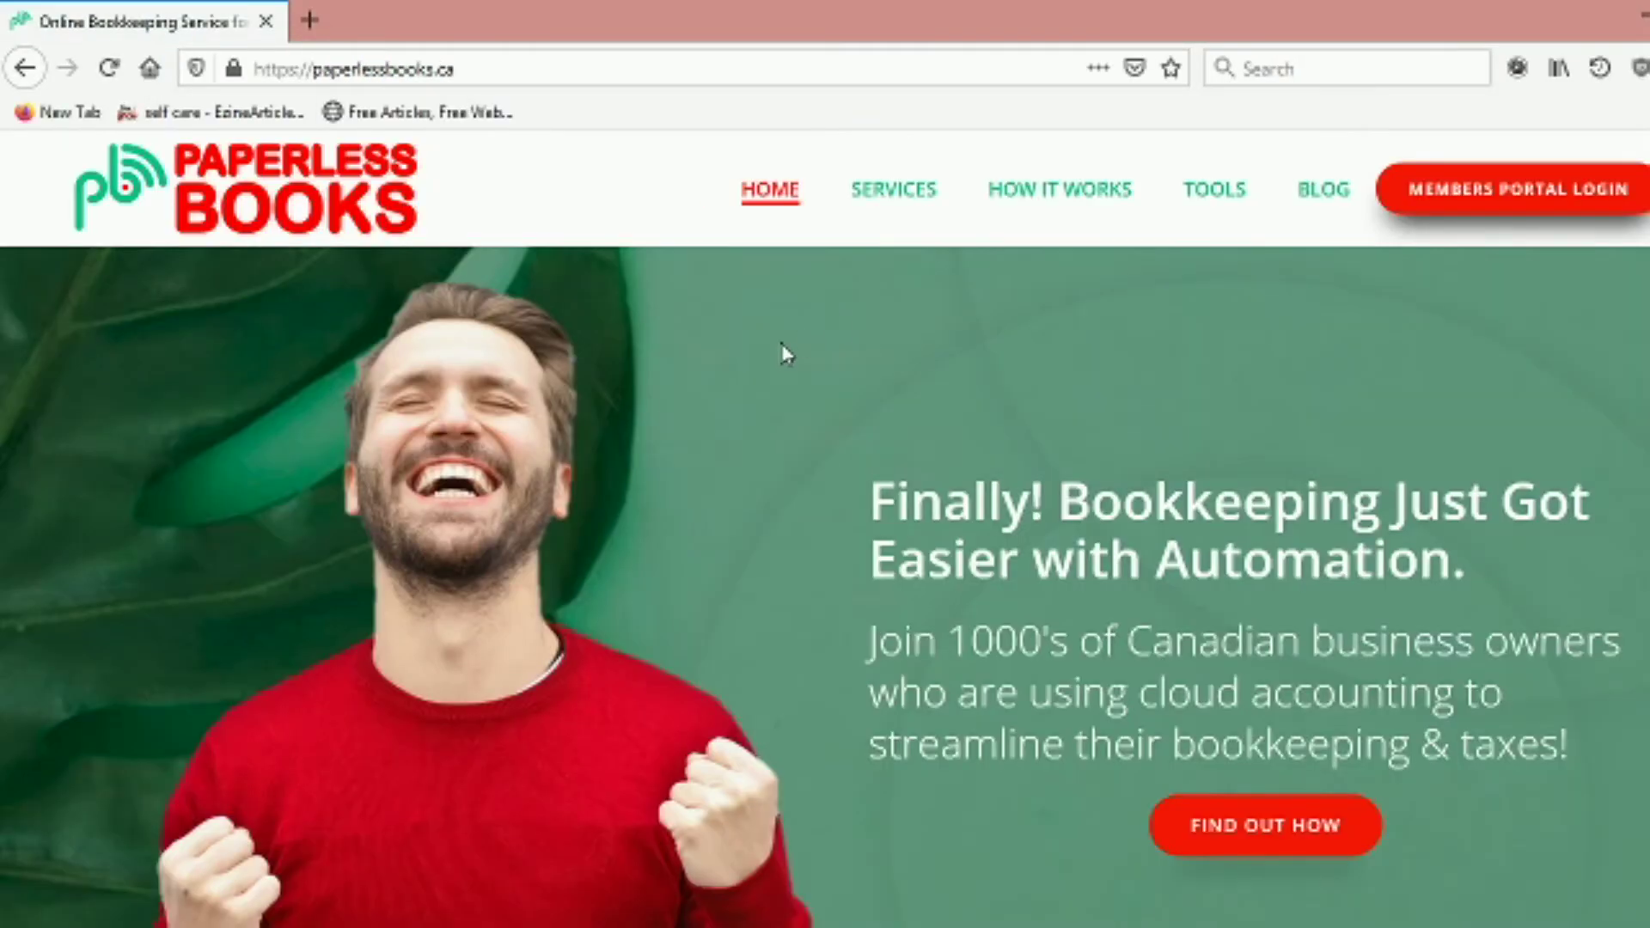
pyautogui.scroll(-10, 928, 367)
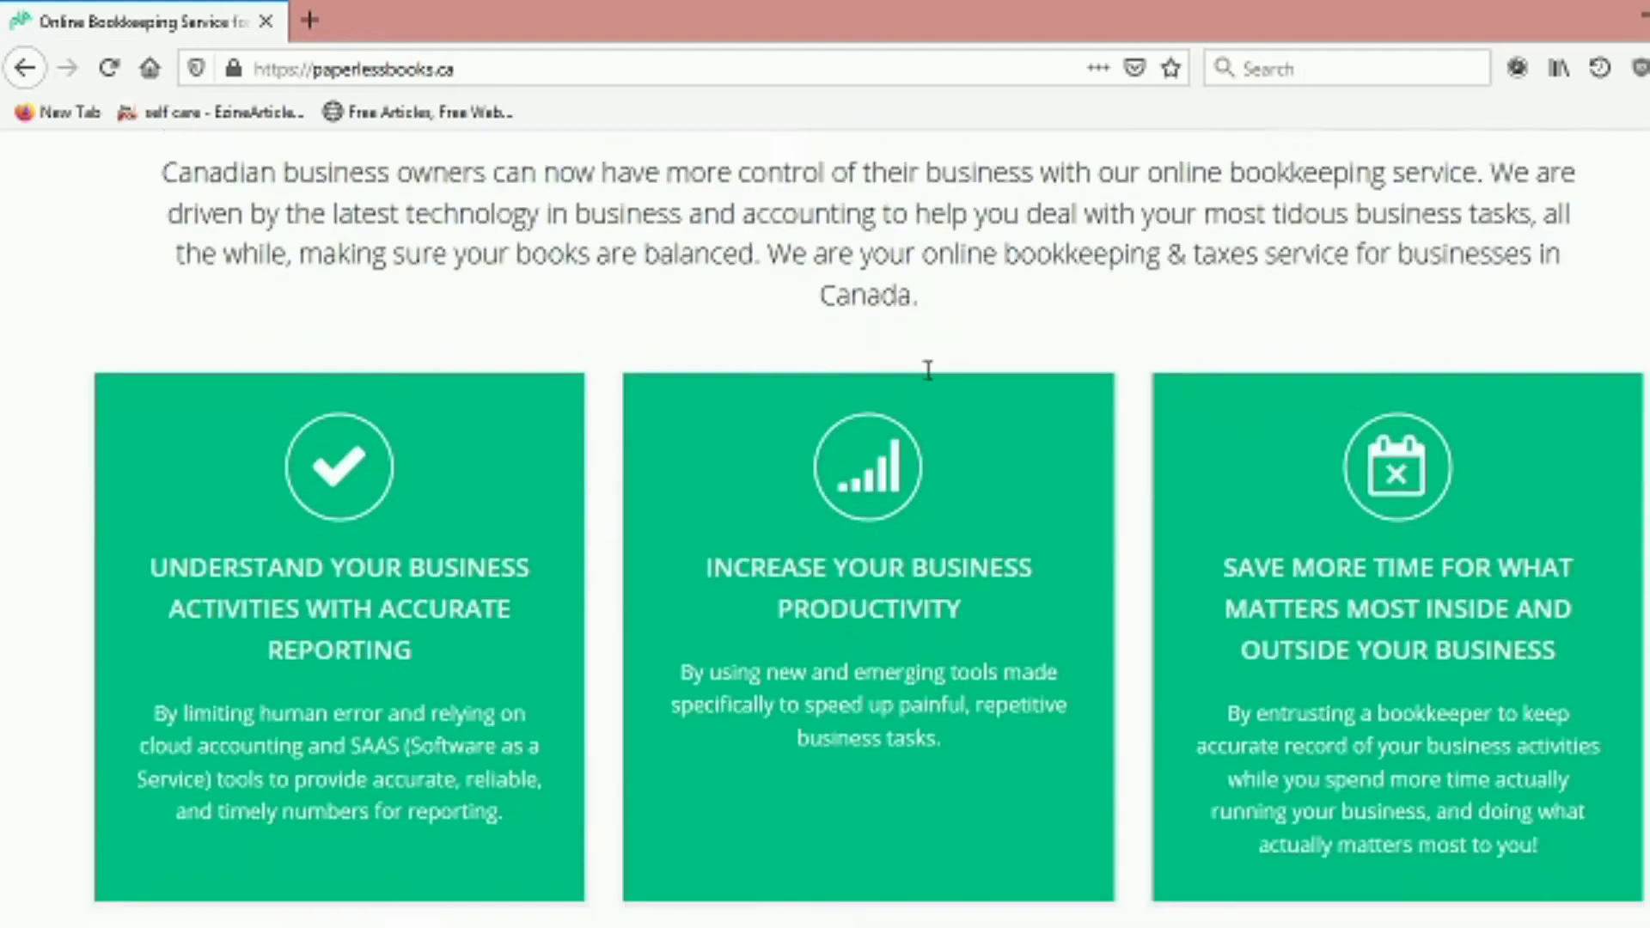
pyautogui.scroll(-8, 929, 369)
pyautogui.scroll(-4, 928, 376)
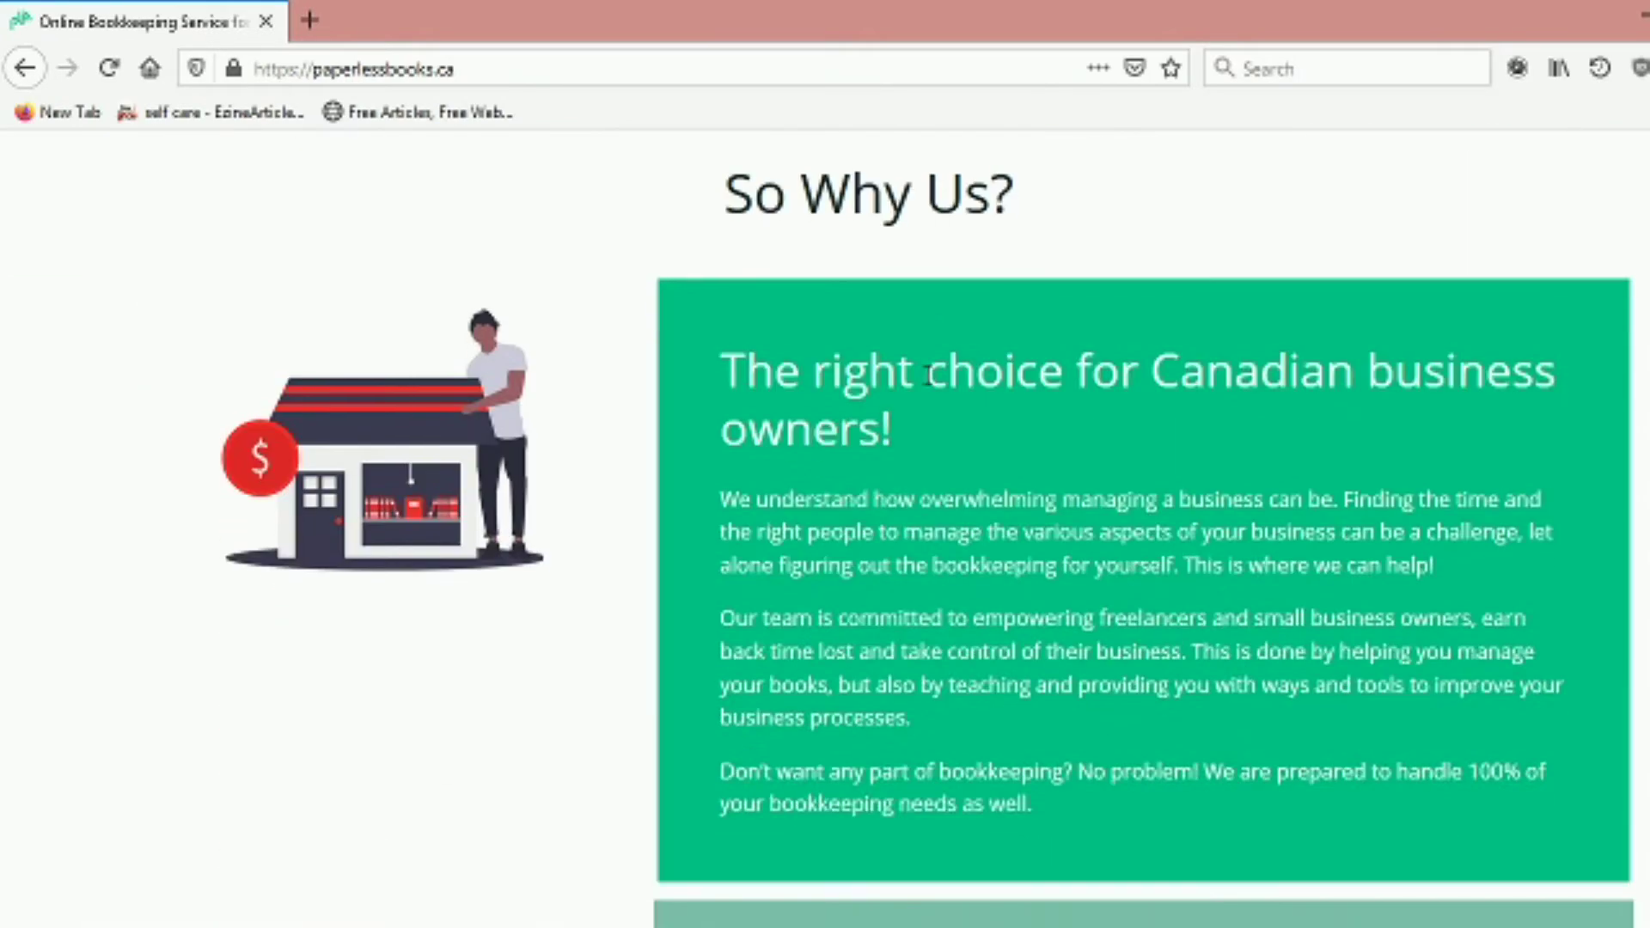
pyautogui.scroll(-20, 928, 375)
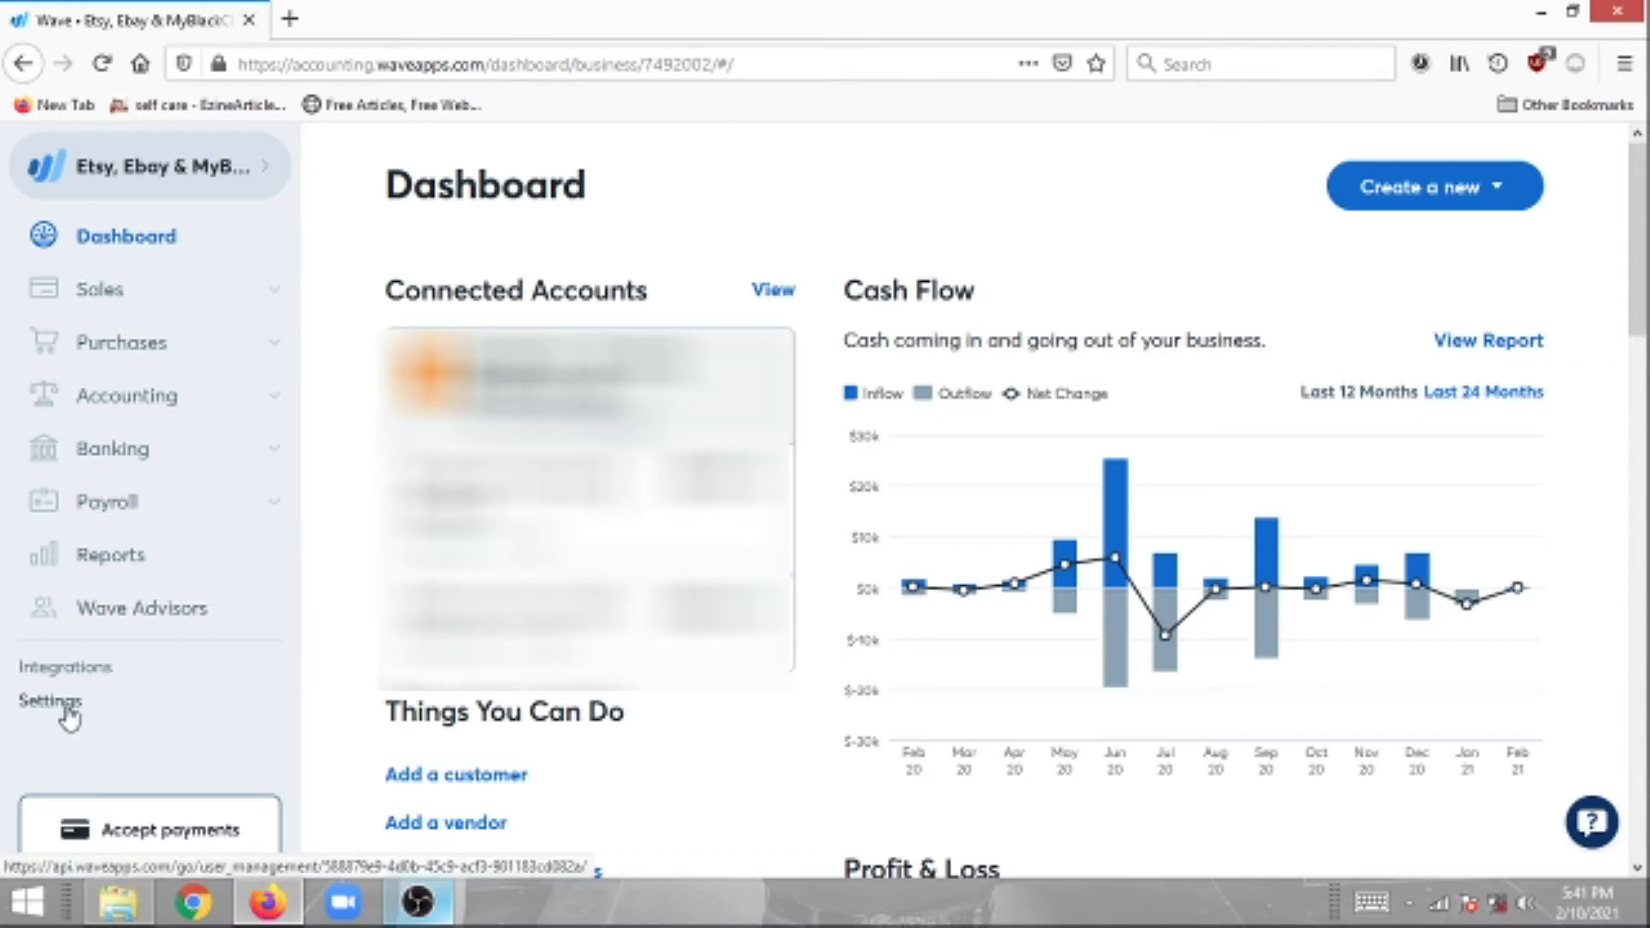
# - Go to the business settings and open the Sales Taxes page under Accounting
pyautogui.click(65, 710)
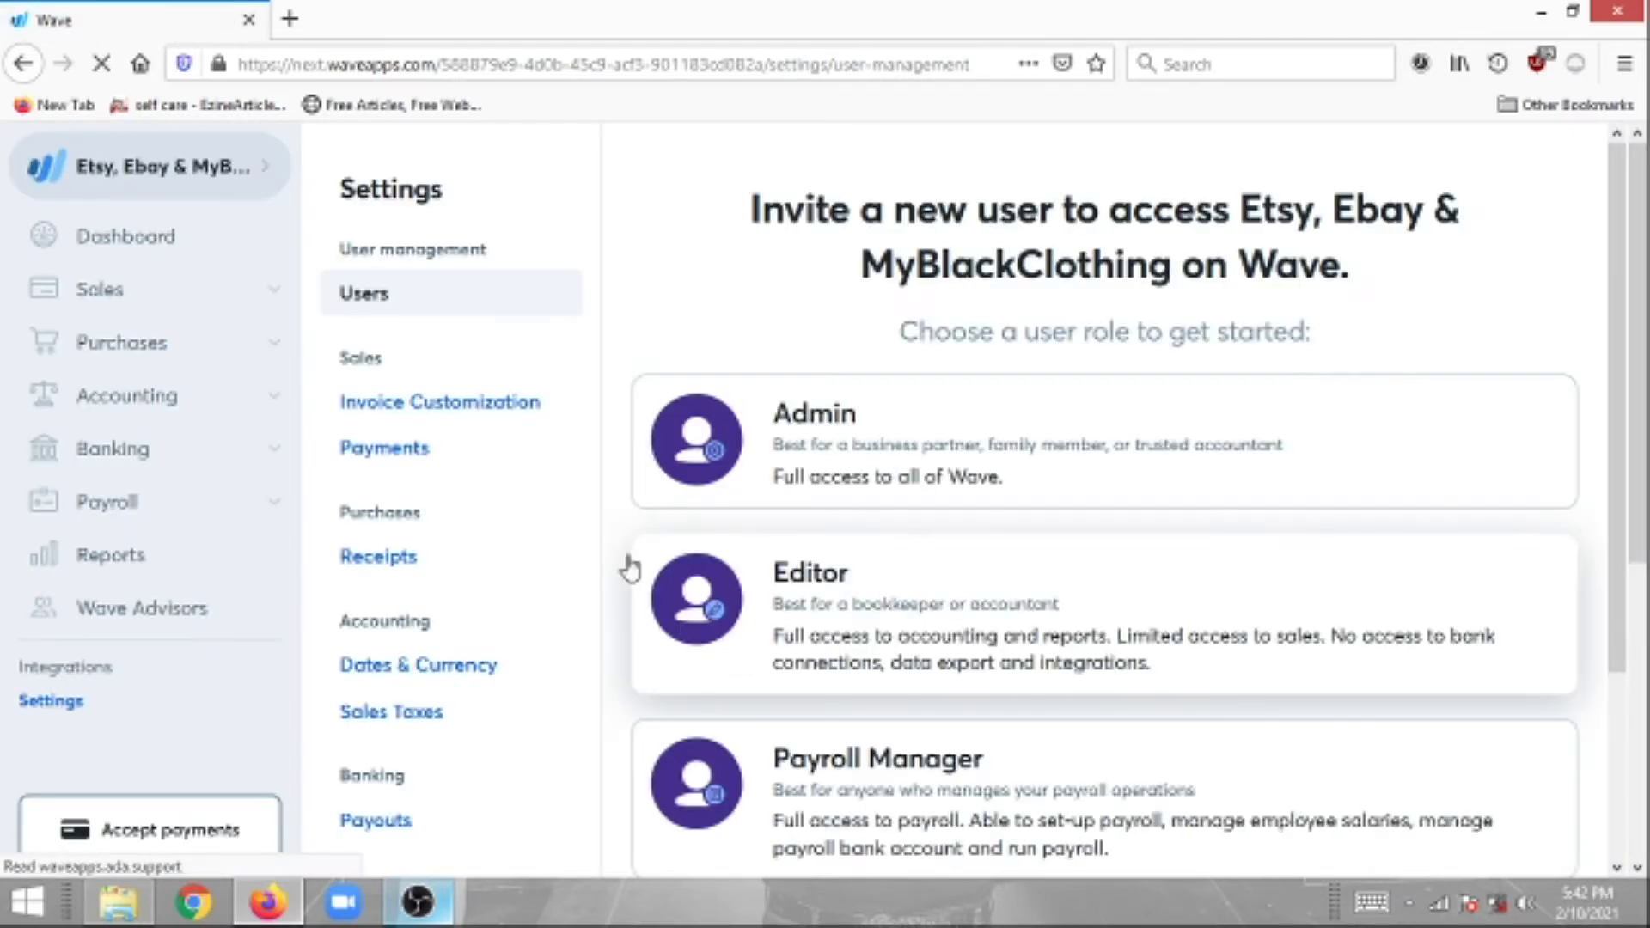
pyautogui.scroll(-5, 508, 601)
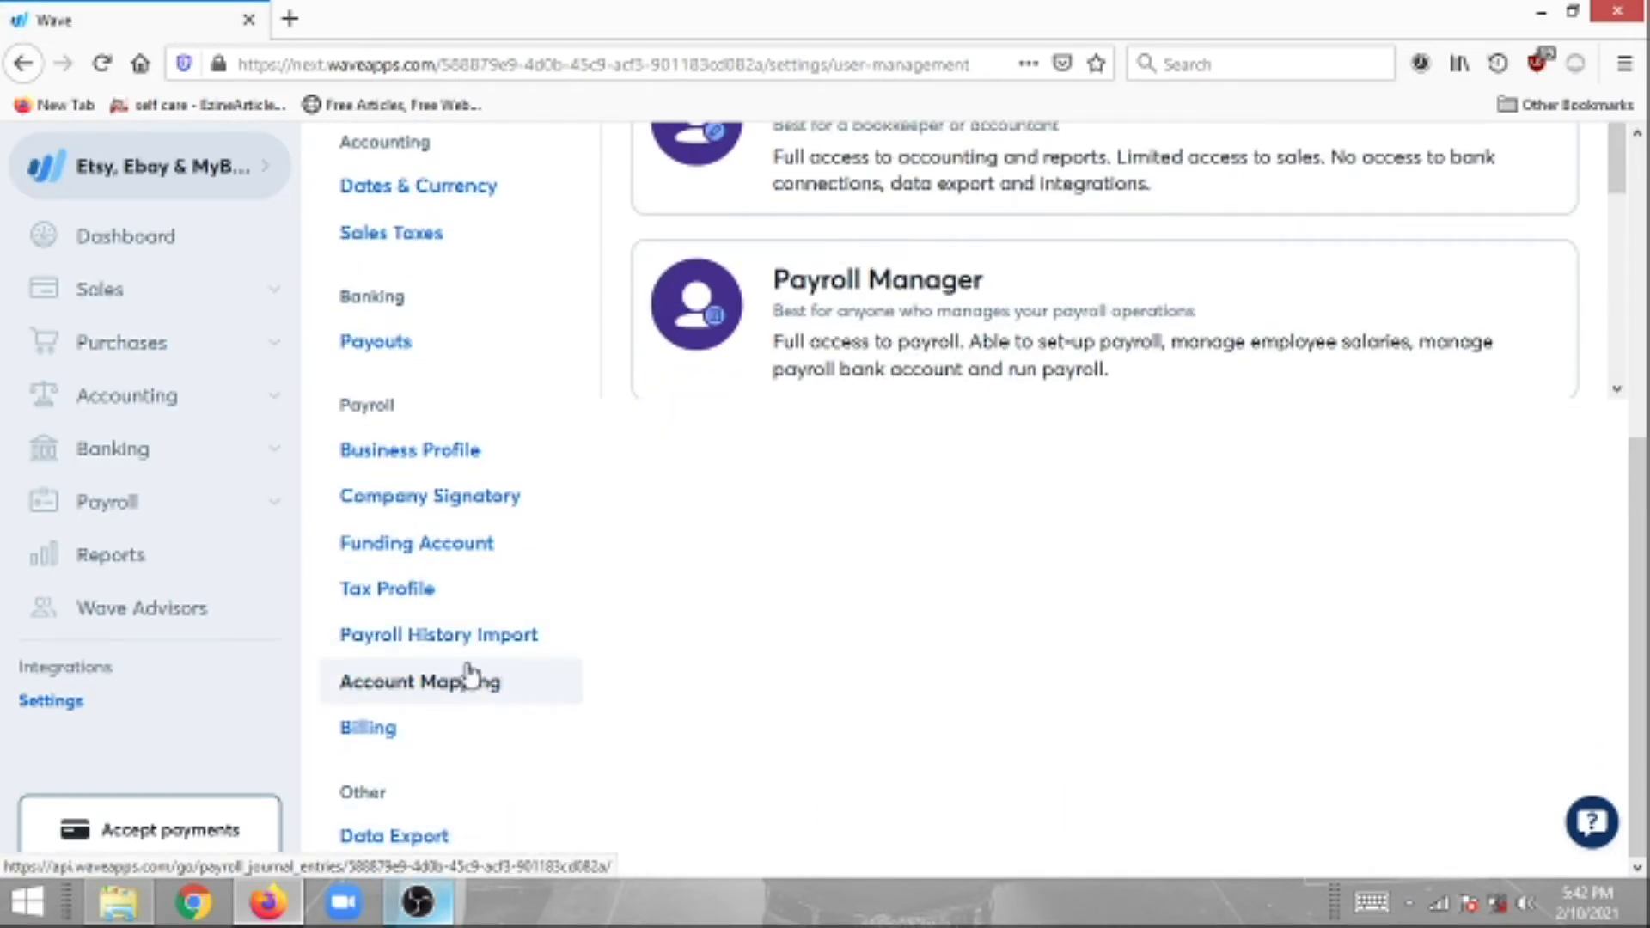
pyautogui.scroll(5, 444, 481)
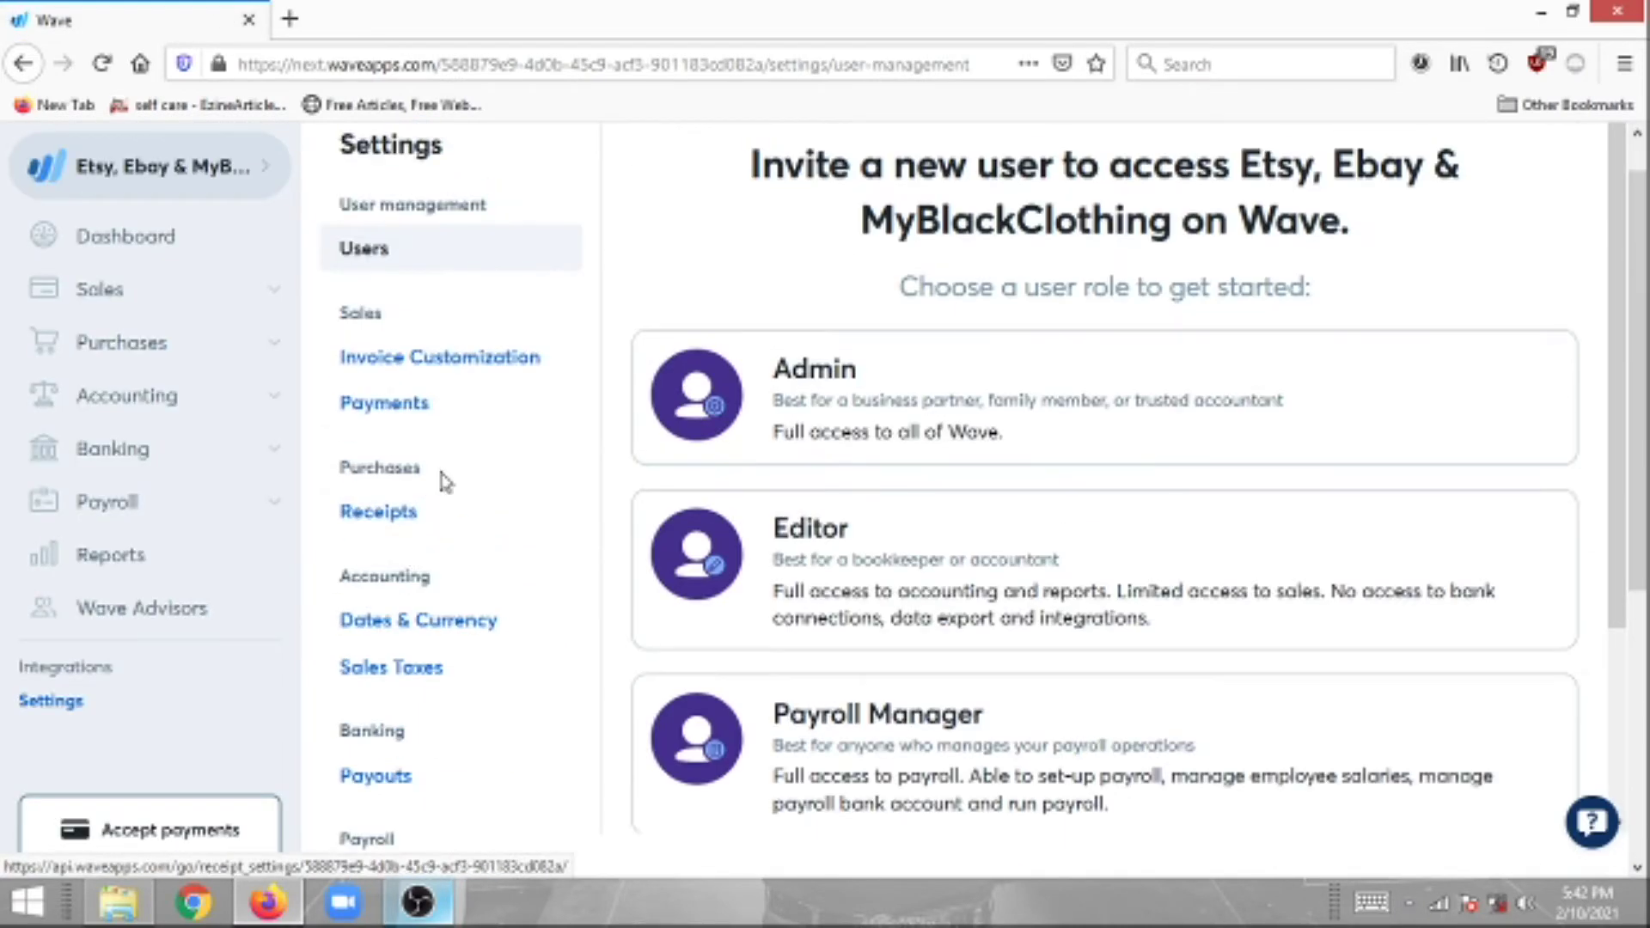
pyautogui.click(398, 679)
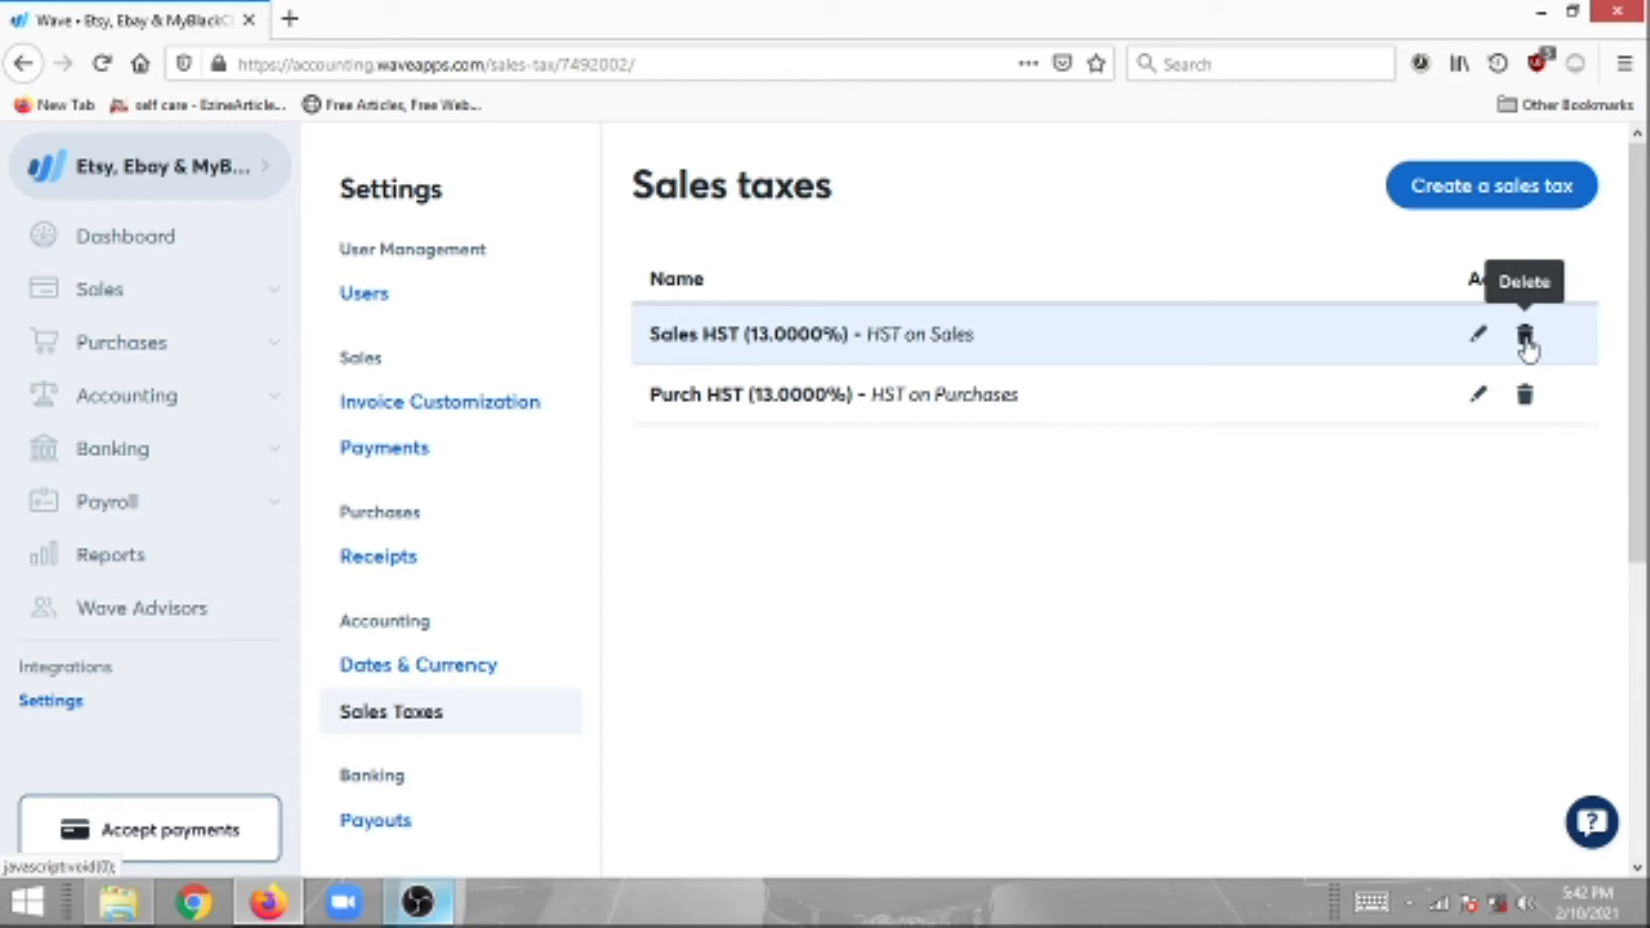
# - Delete the Sales HST and Purch HST taxes and dismiss the removal notices
pyautogui.click(1524, 337)
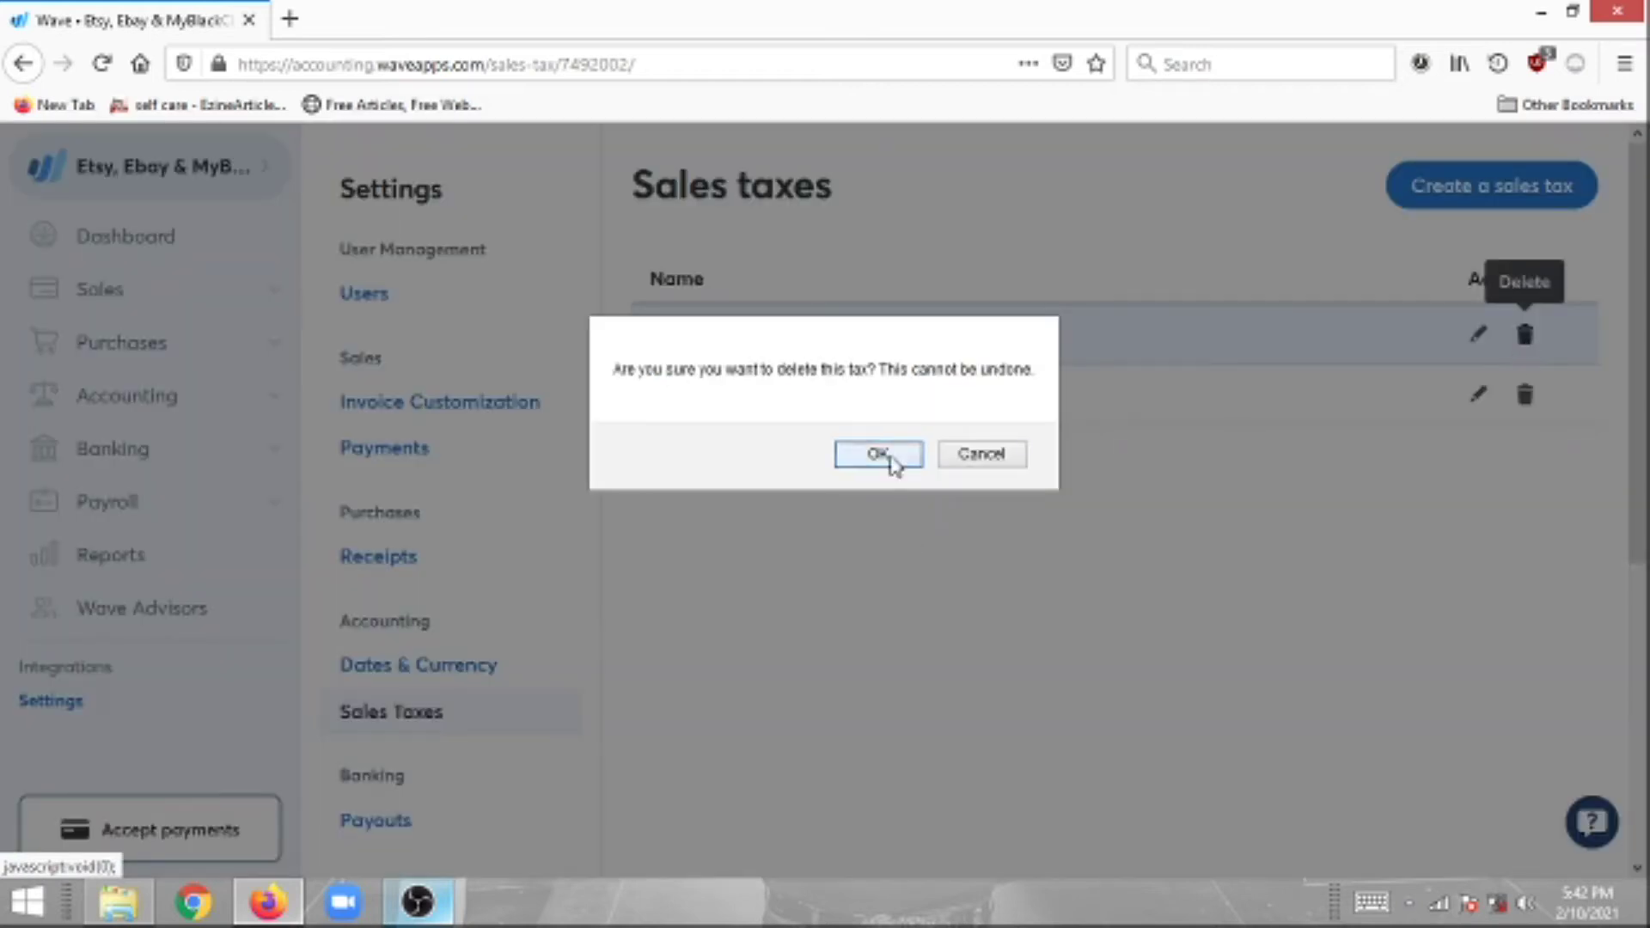
pyautogui.click(889, 458)
pyautogui.click(1524, 335)
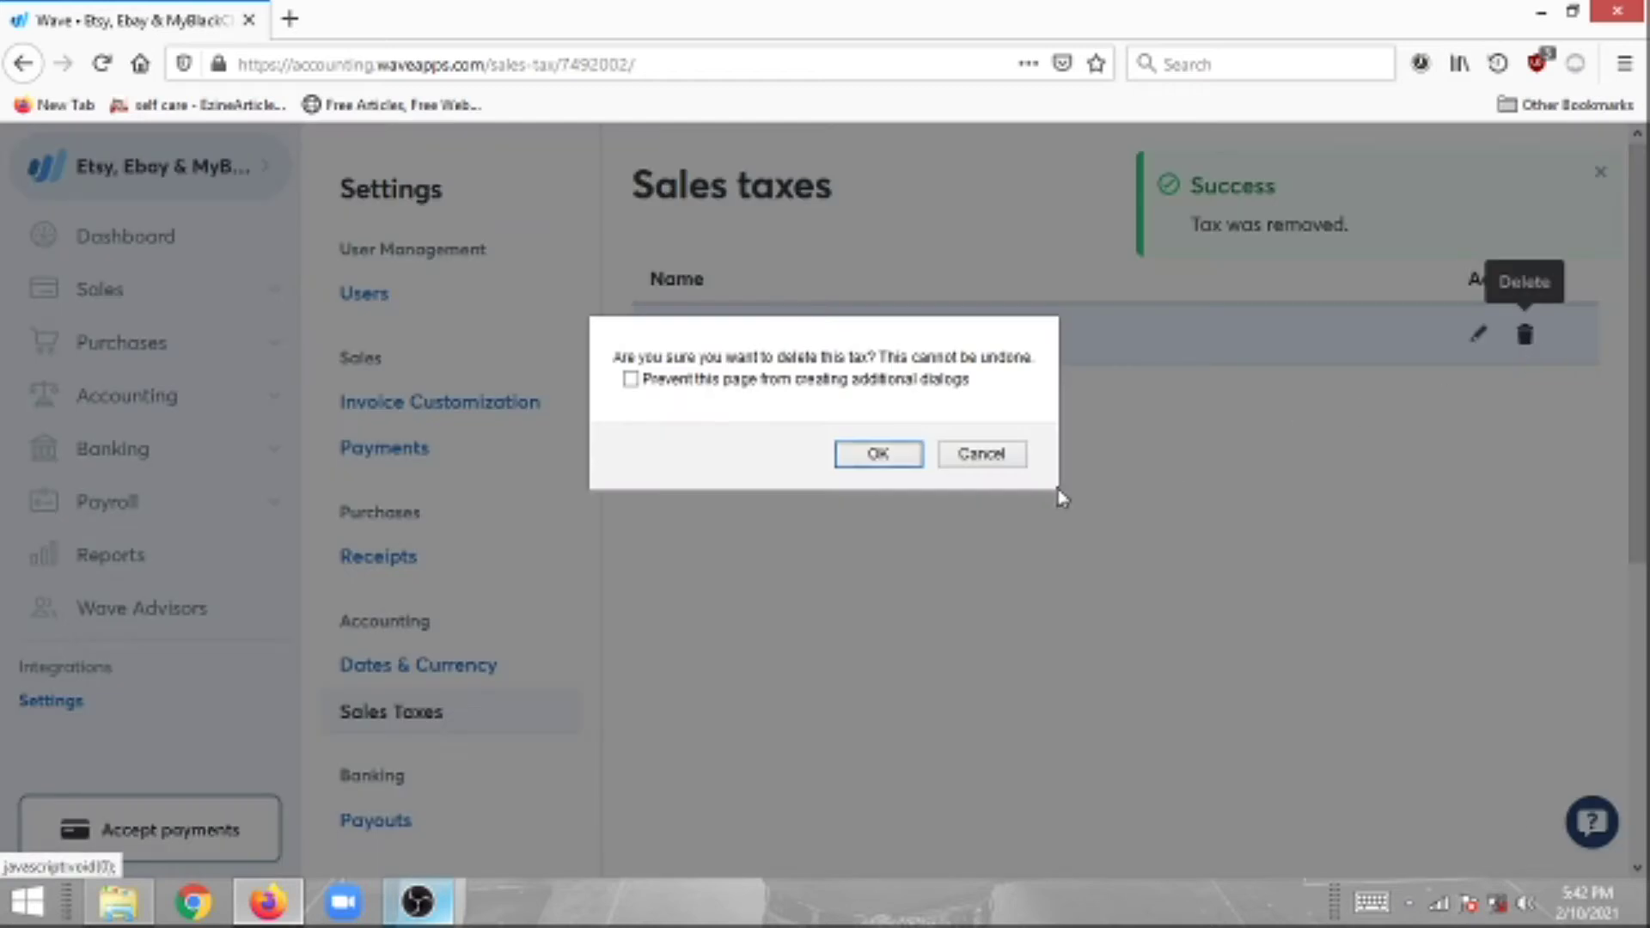
pyautogui.click(873, 453)
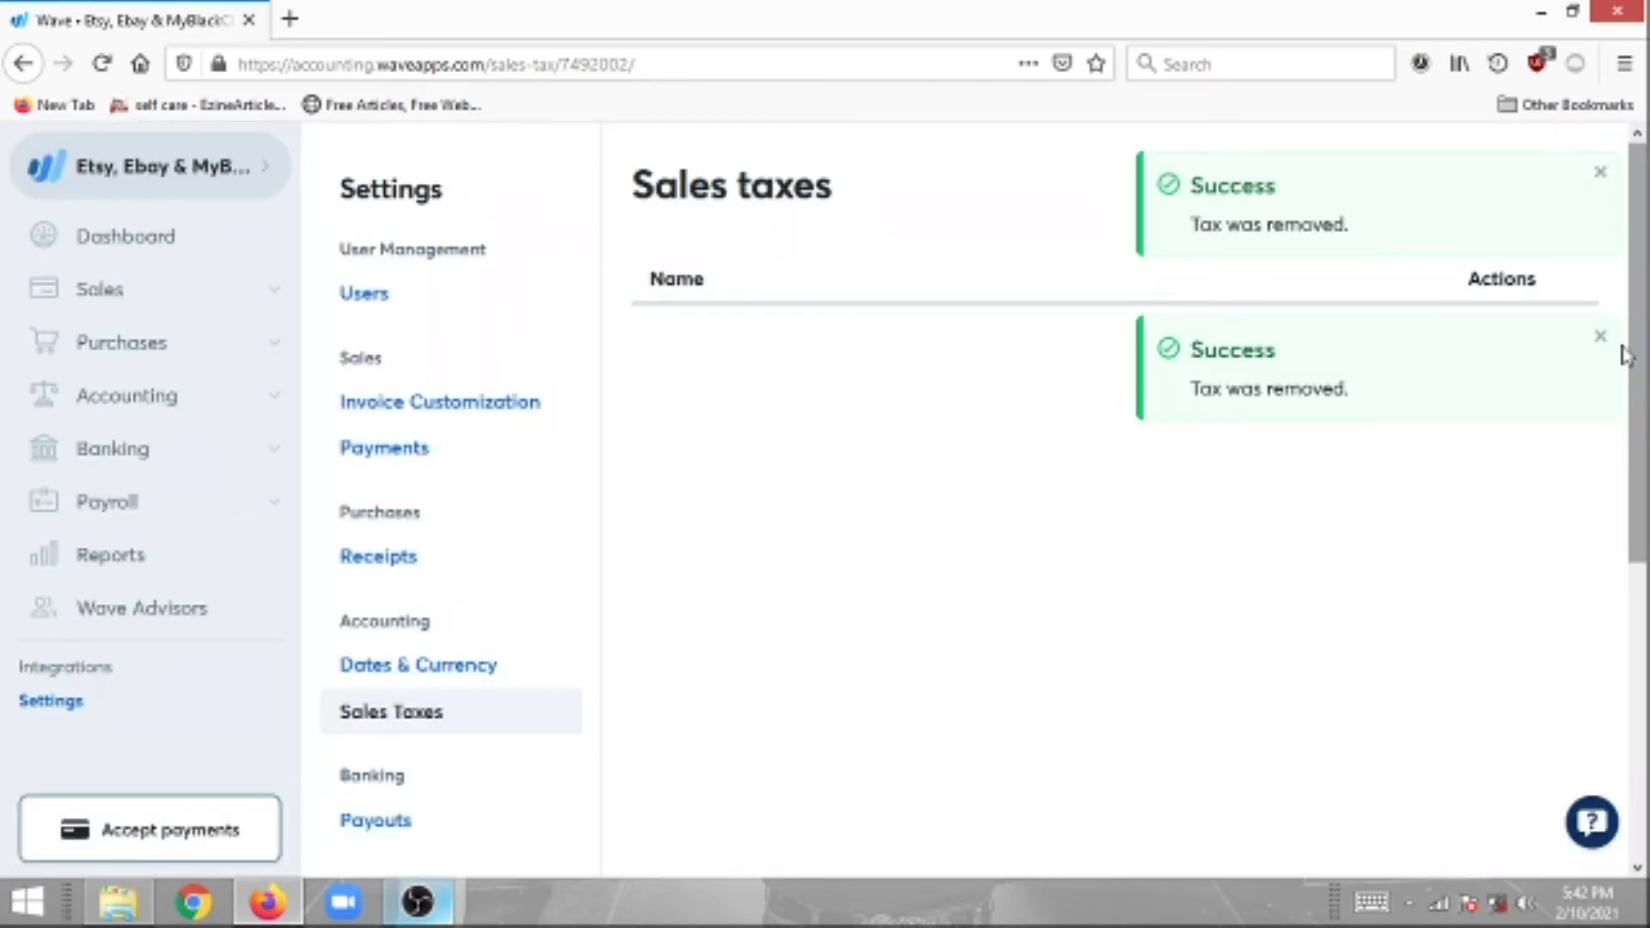
pyautogui.click(1599, 339)
pyautogui.click(1597, 177)
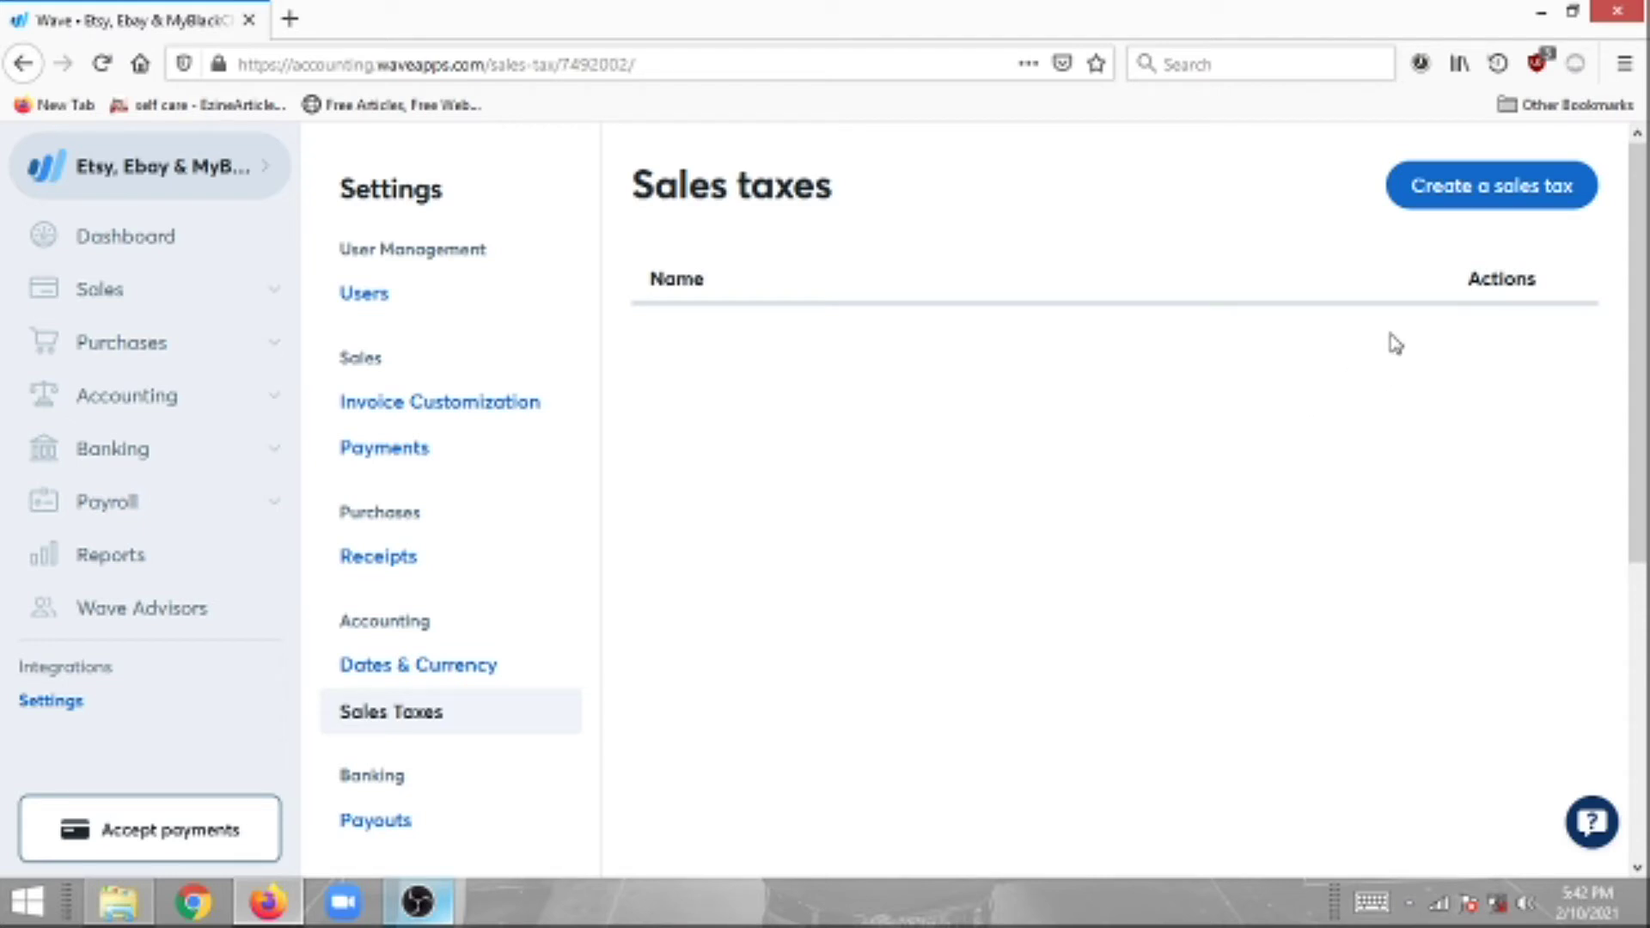
# - Start a new sales tax named 'HST on Sales' with abbreviation 'Sales HST'
pyautogui.click(1517, 194)
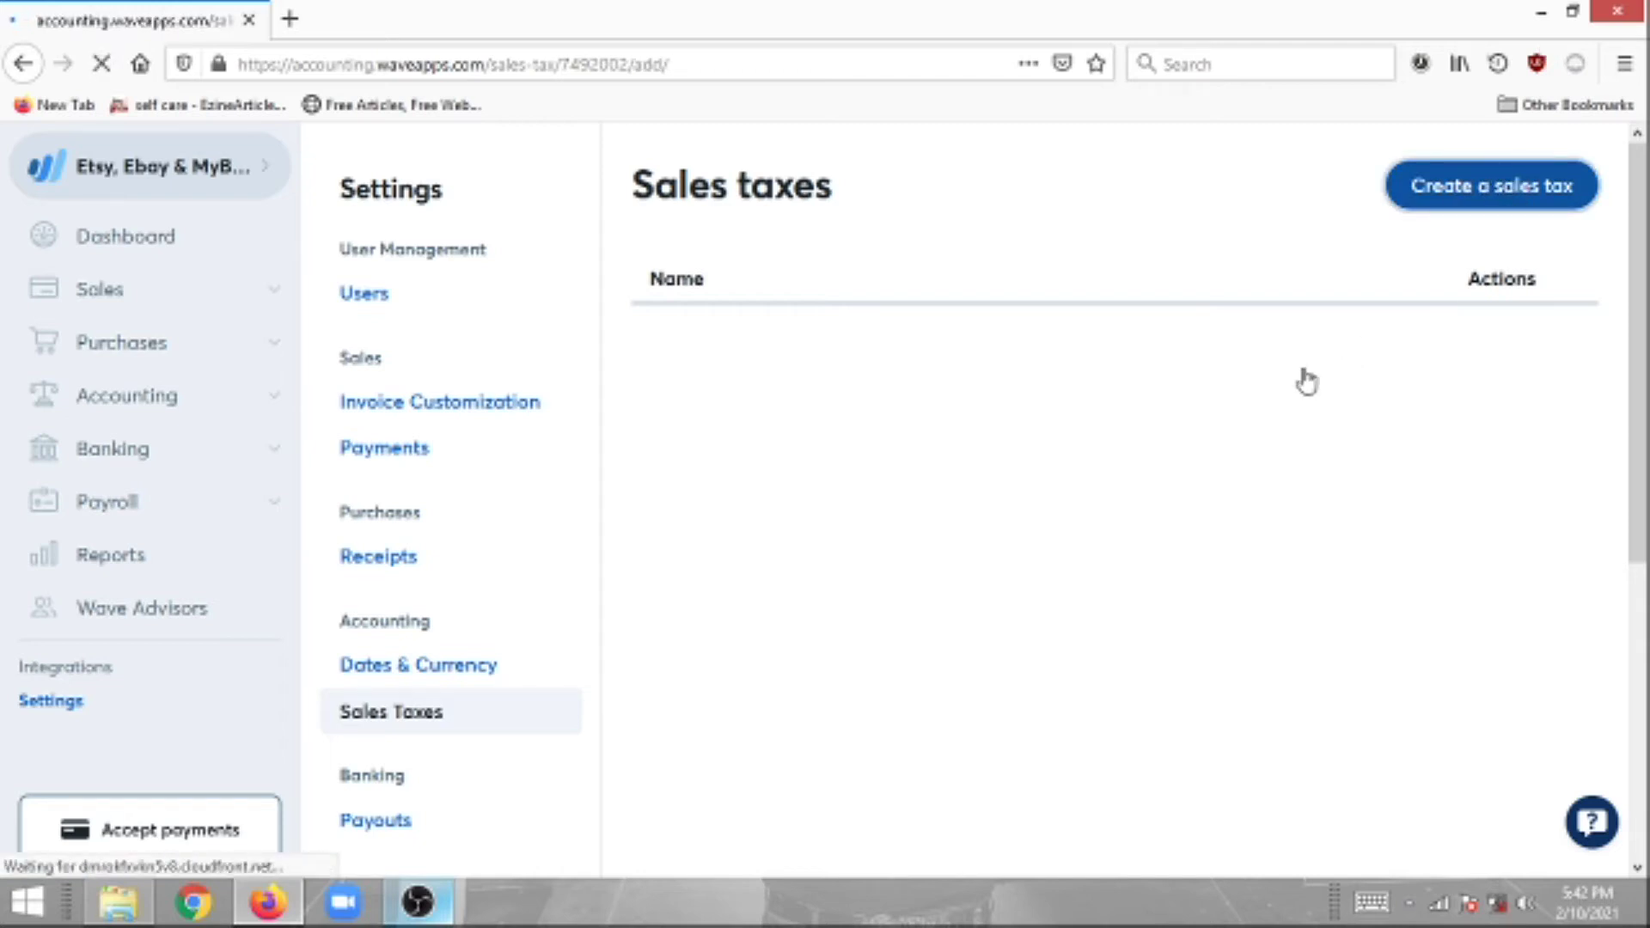
pyautogui.click(1043, 293)
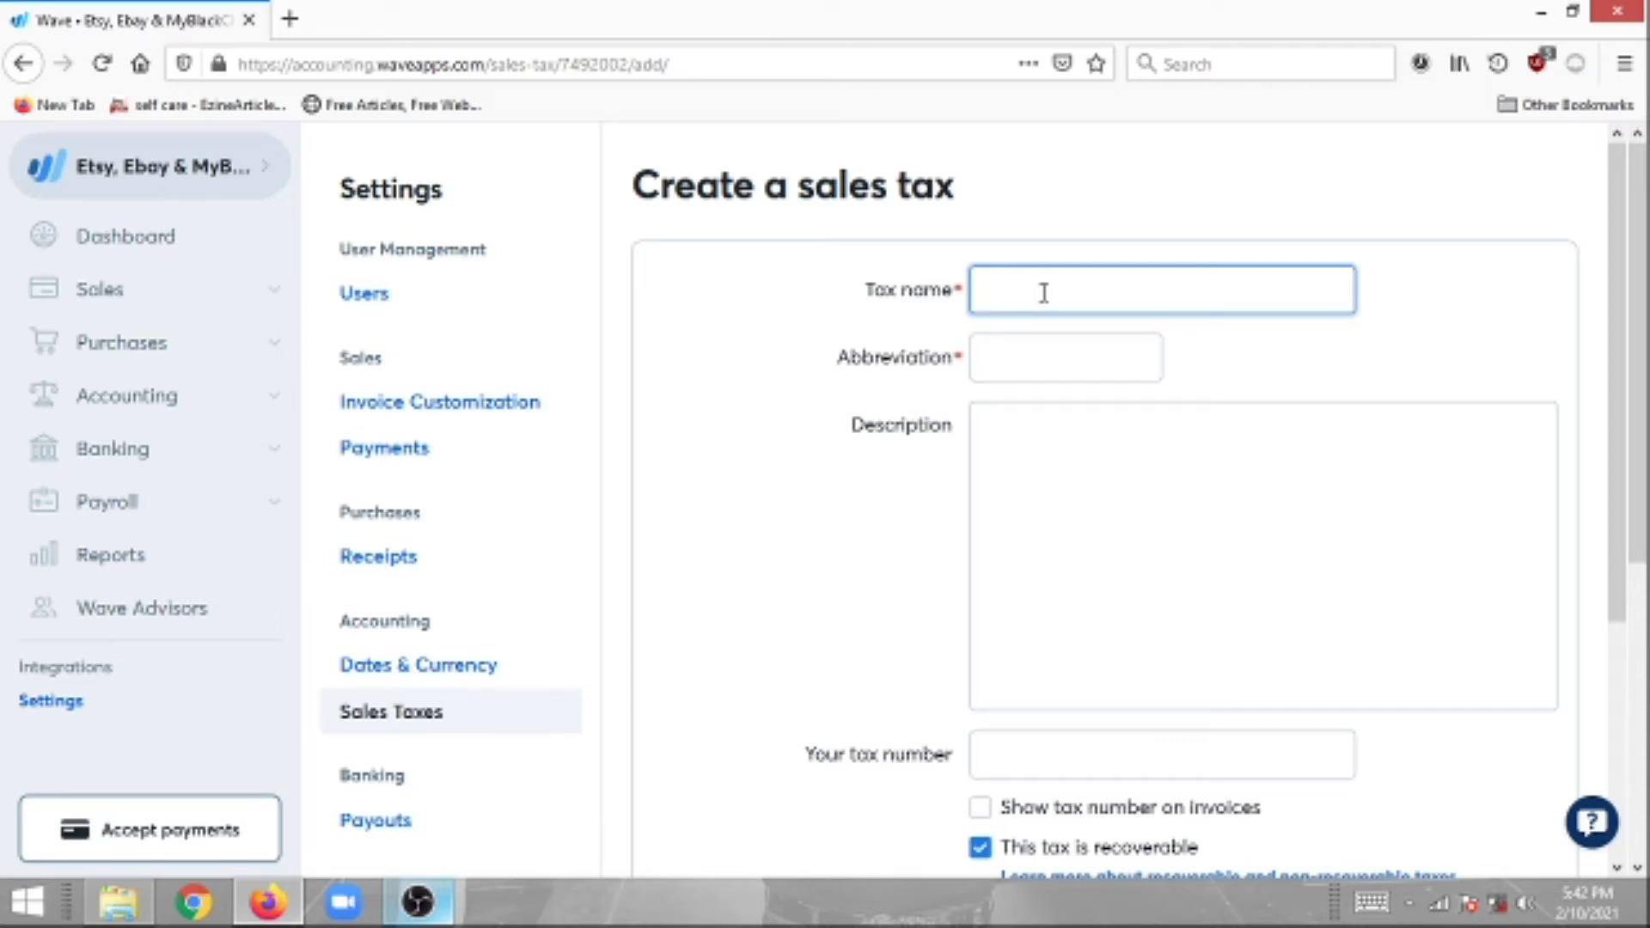
pyautogui.write('Sale')
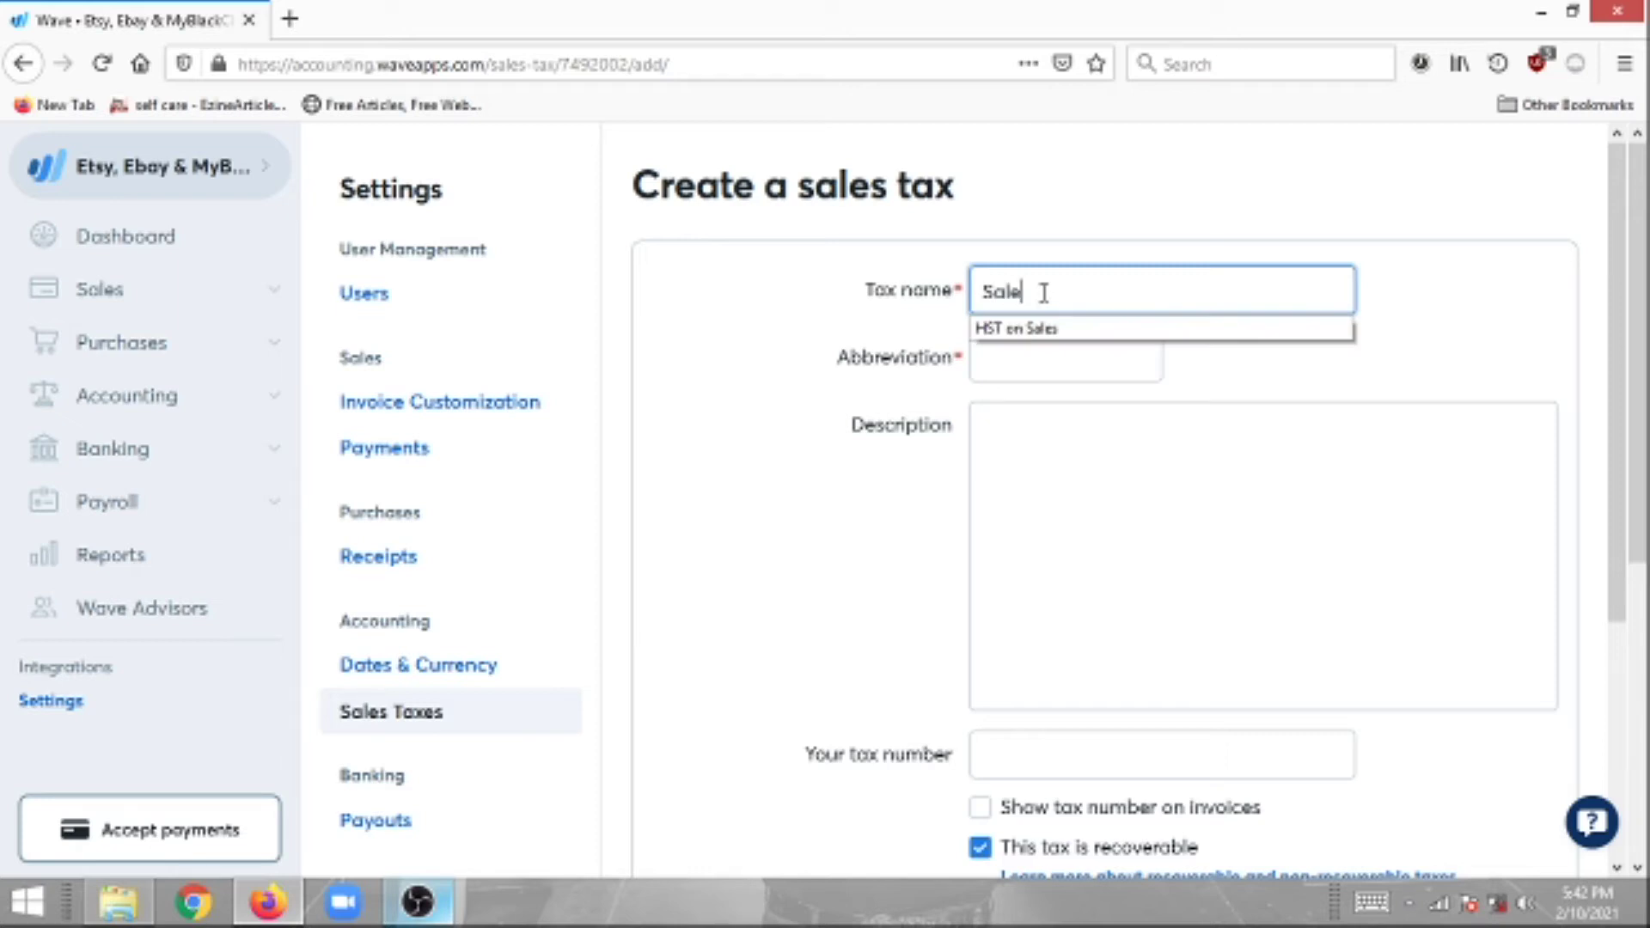
pyautogui.click(1106, 332)
pyautogui.click(1026, 371)
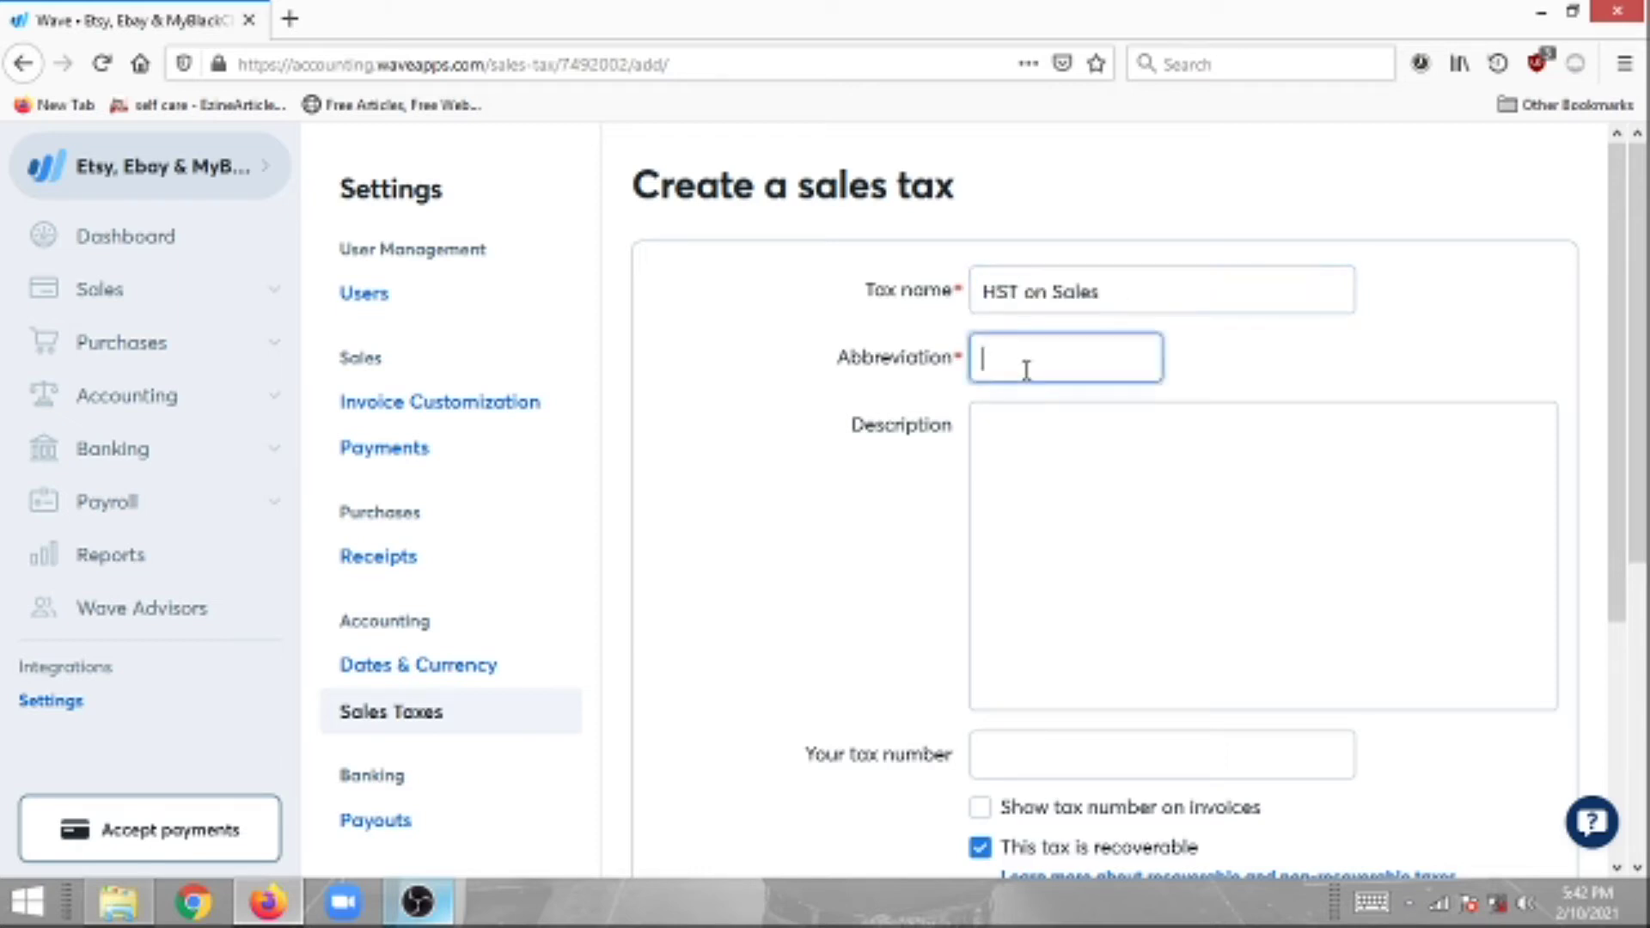
pyautogui.write('Sale')
pyautogui.press('BackSpace')
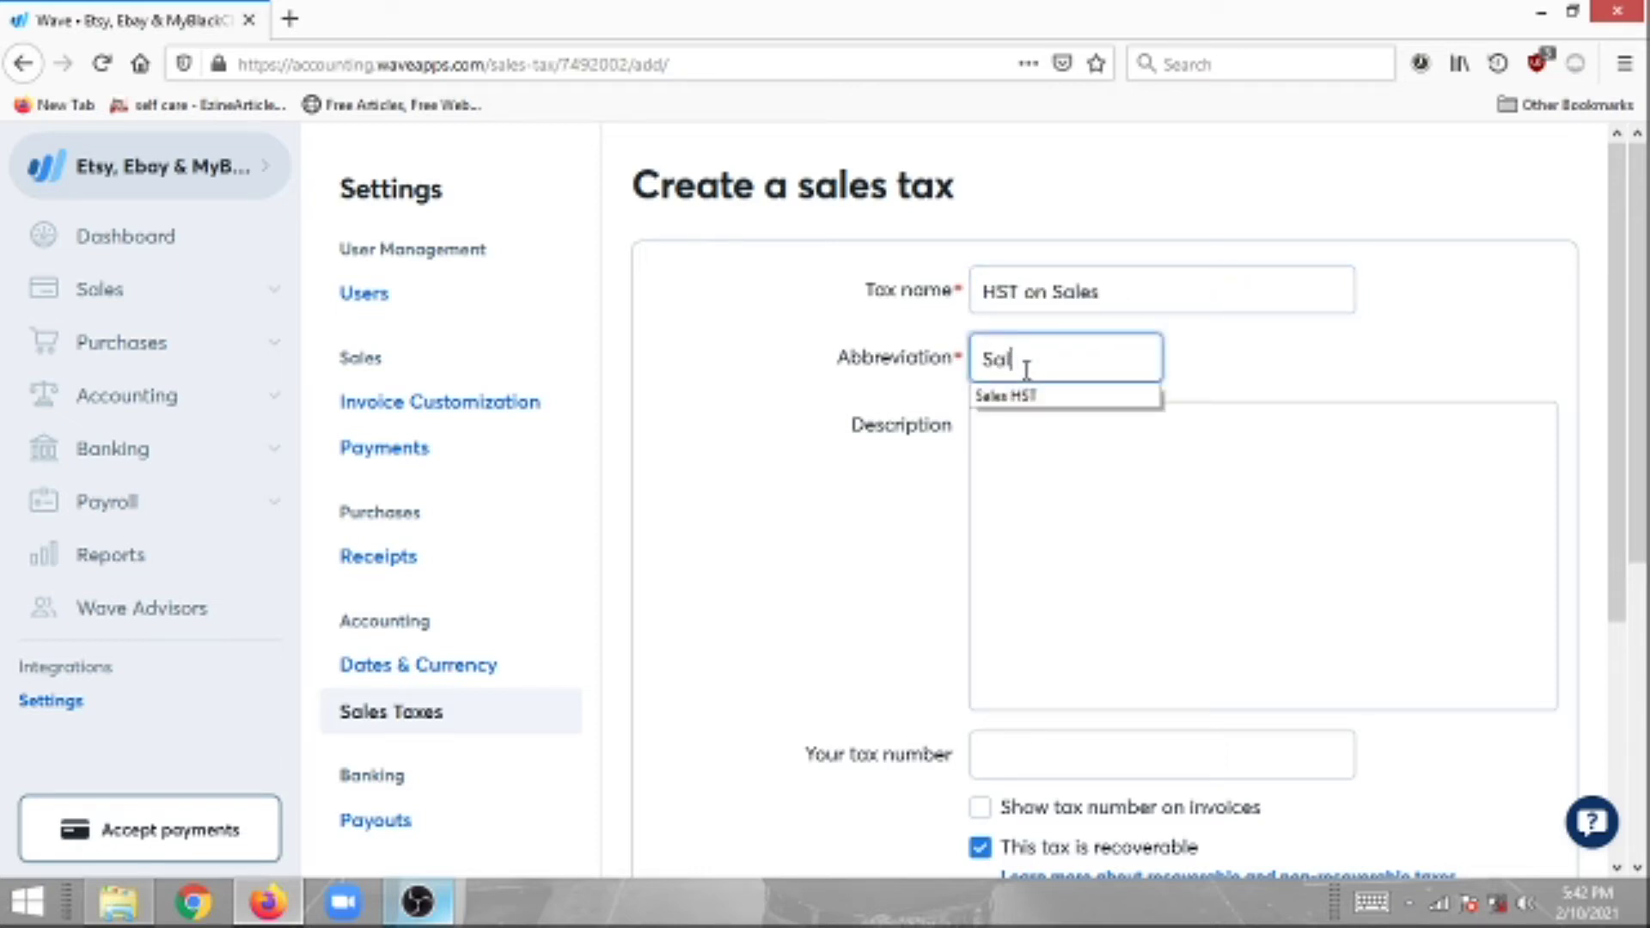
pyautogui.click(1012, 396)
pyautogui.click(1090, 464)
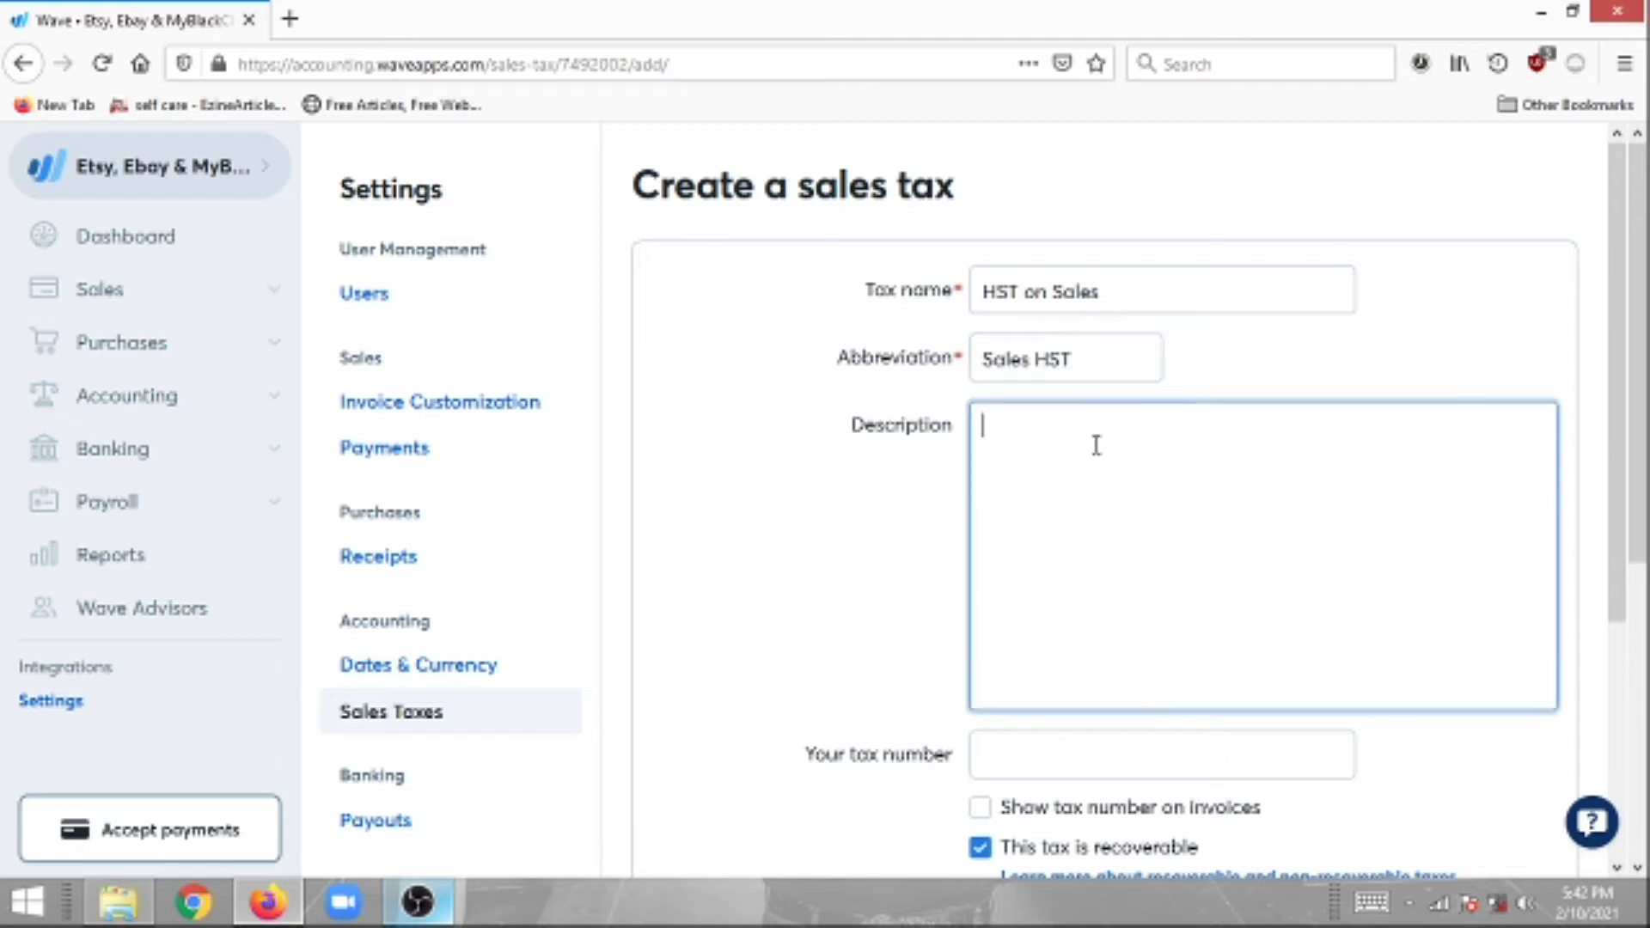
# - Set the new tax's rate to 13% and save it
pyautogui.scroll(-3, 1108, 456)
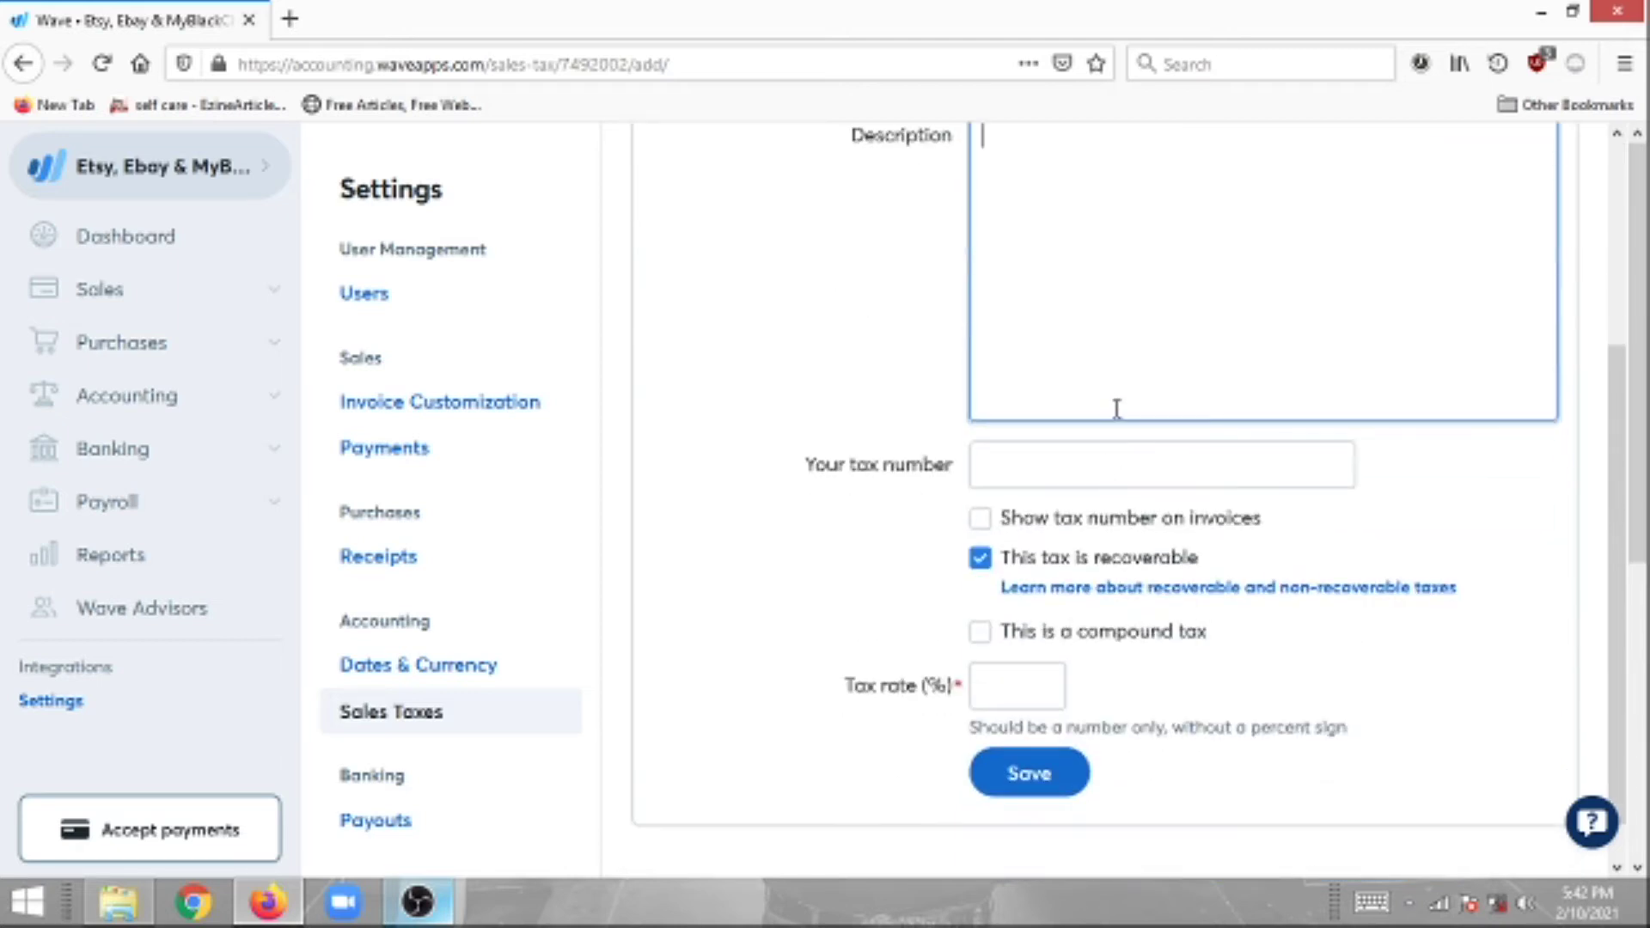
pyautogui.click(1065, 468)
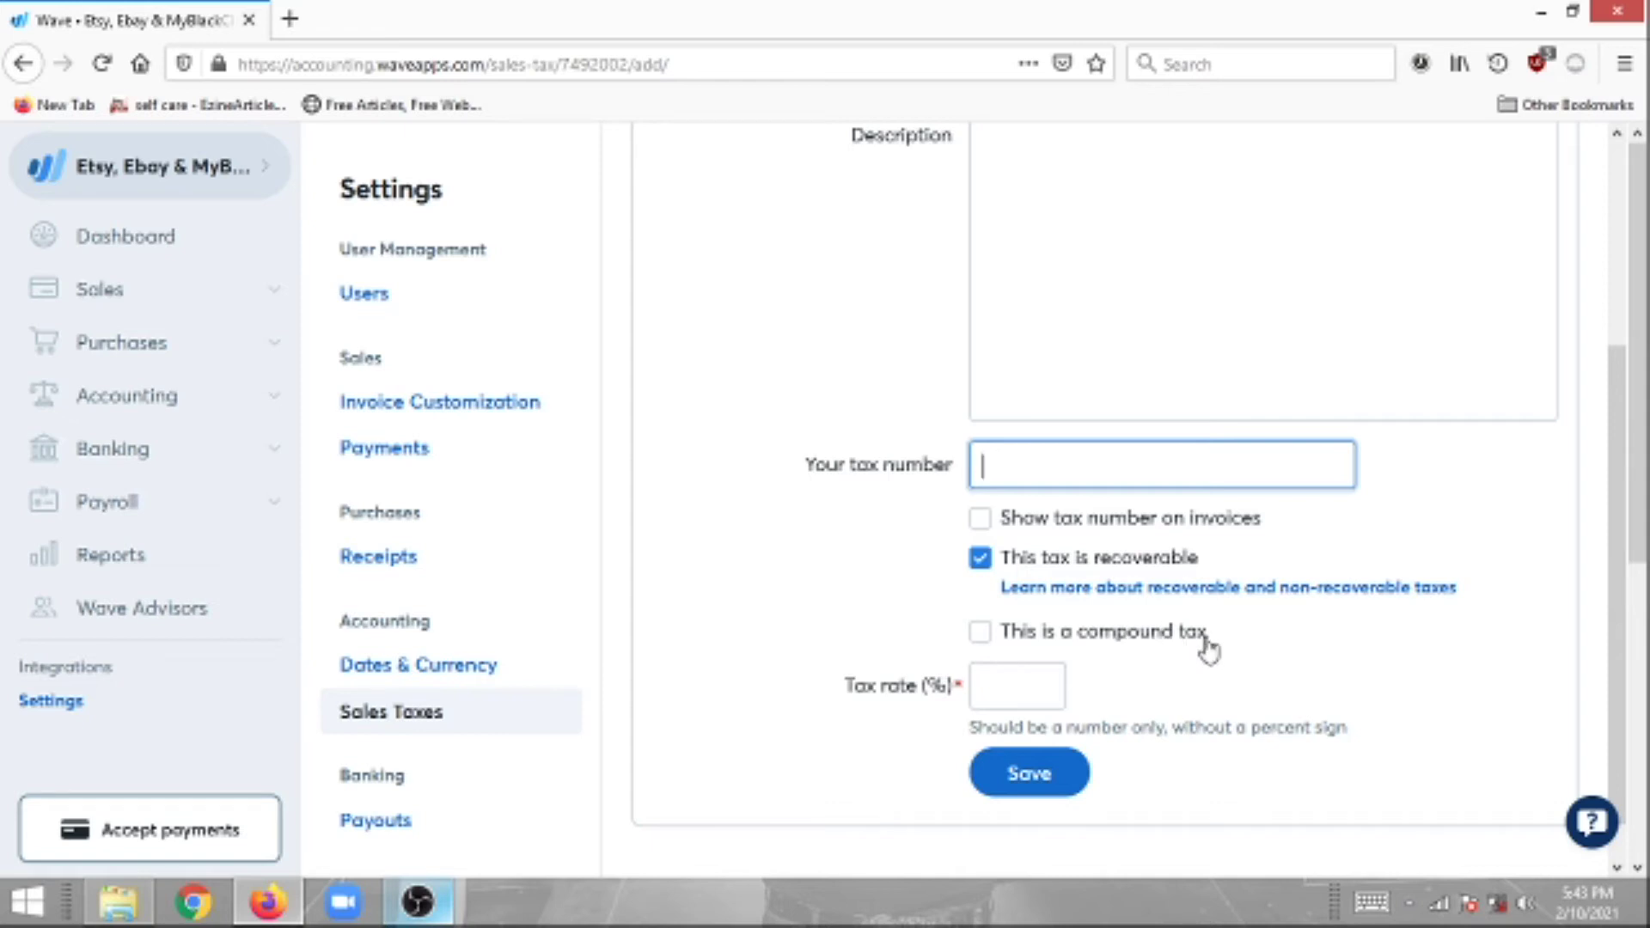
pyautogui.click(1012, 687)
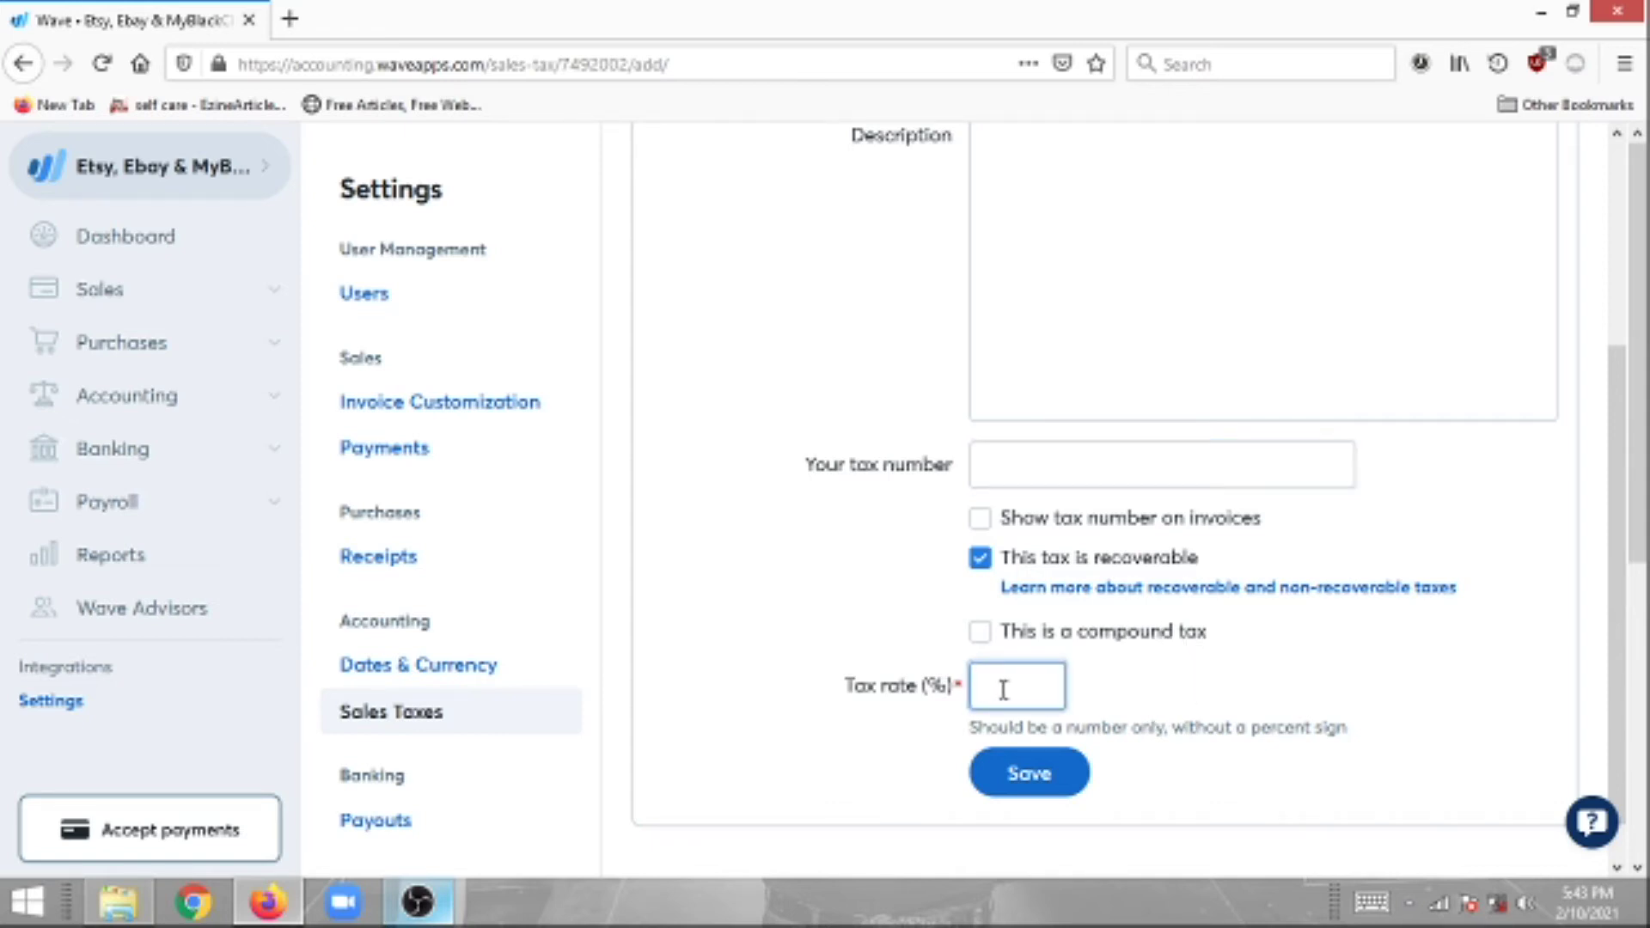
pyautogui.write('13')
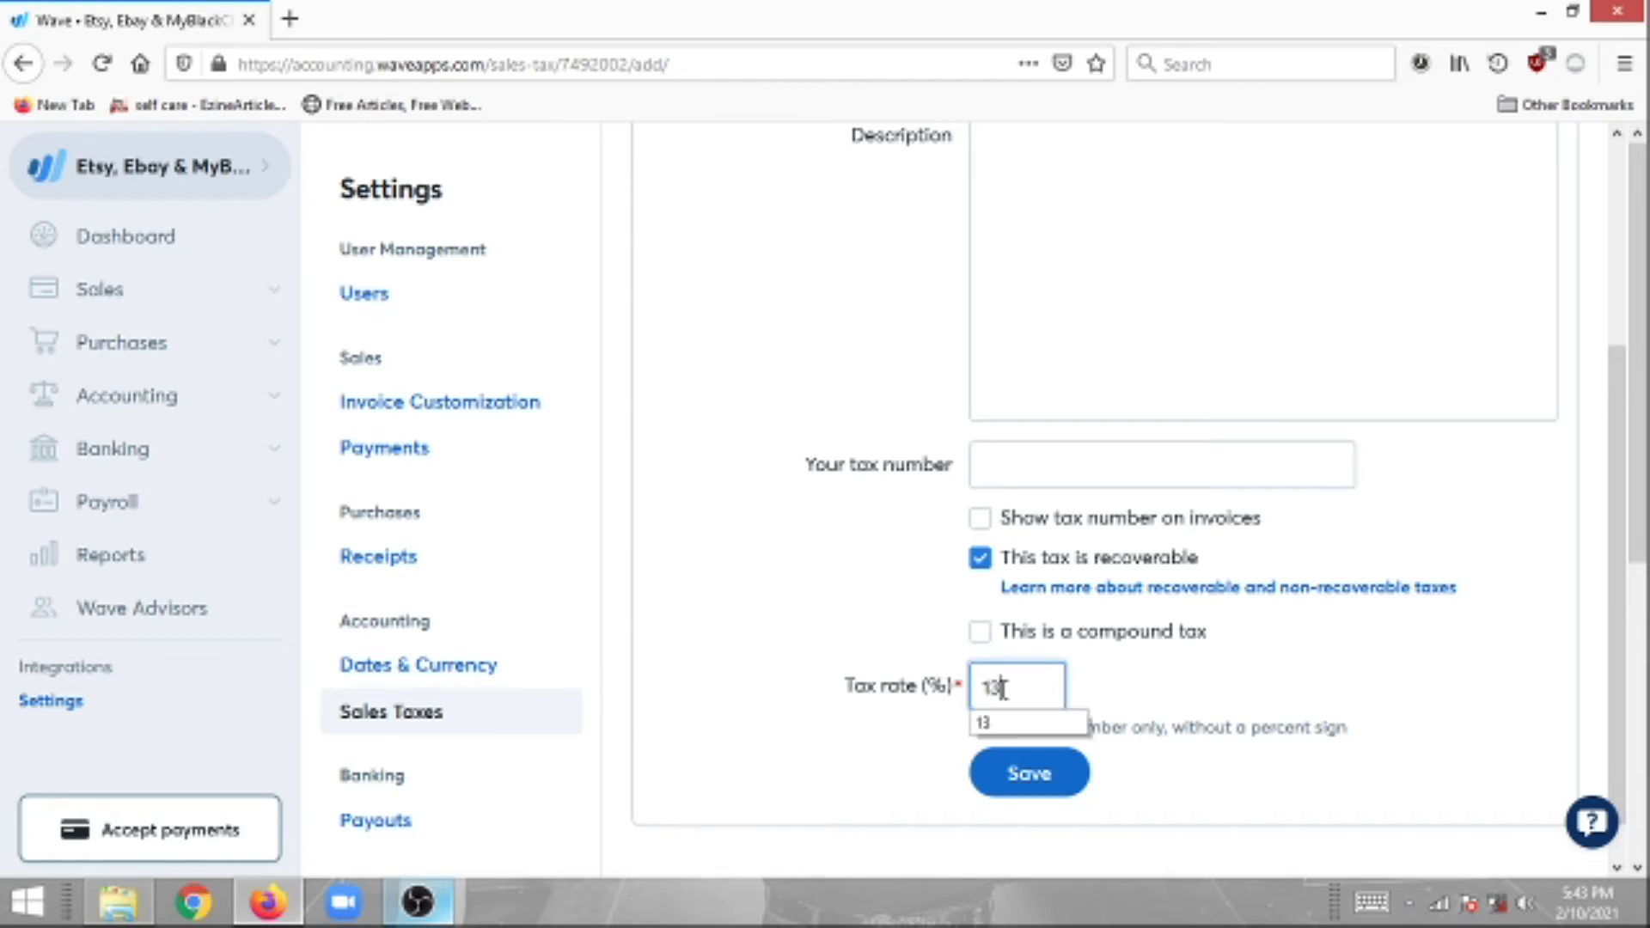
pyautogui.click(1059, 778)
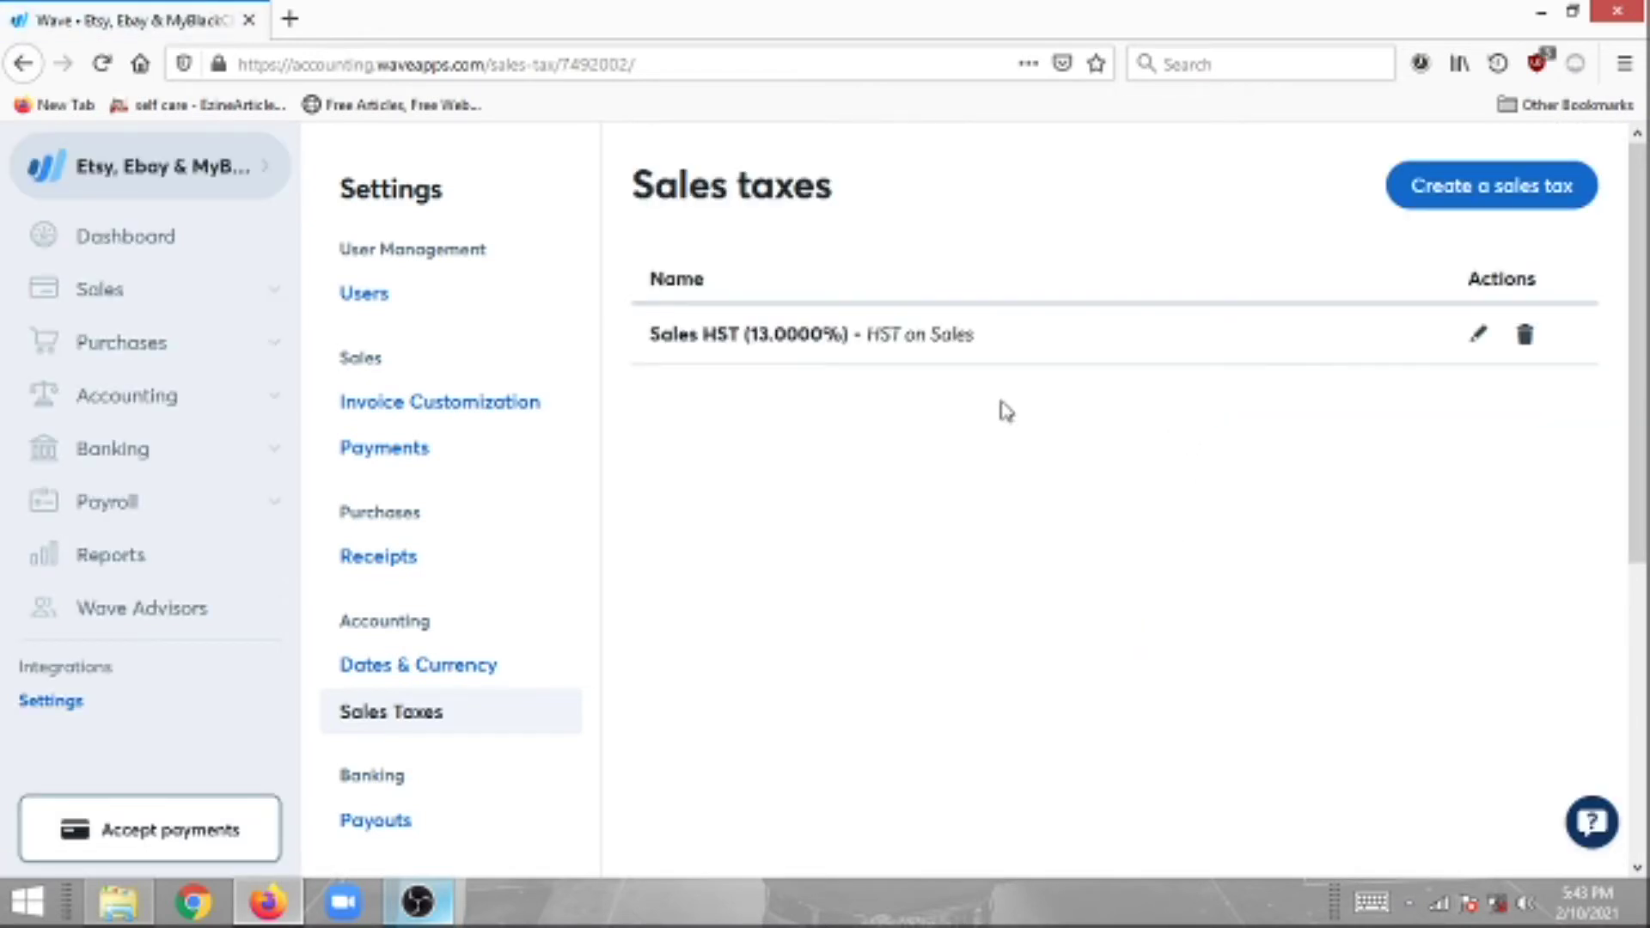
# - Start another sales tax named 'HST on Purchases' with abbreviation 'Purch HST'
pyautogui.click(1490, 194)
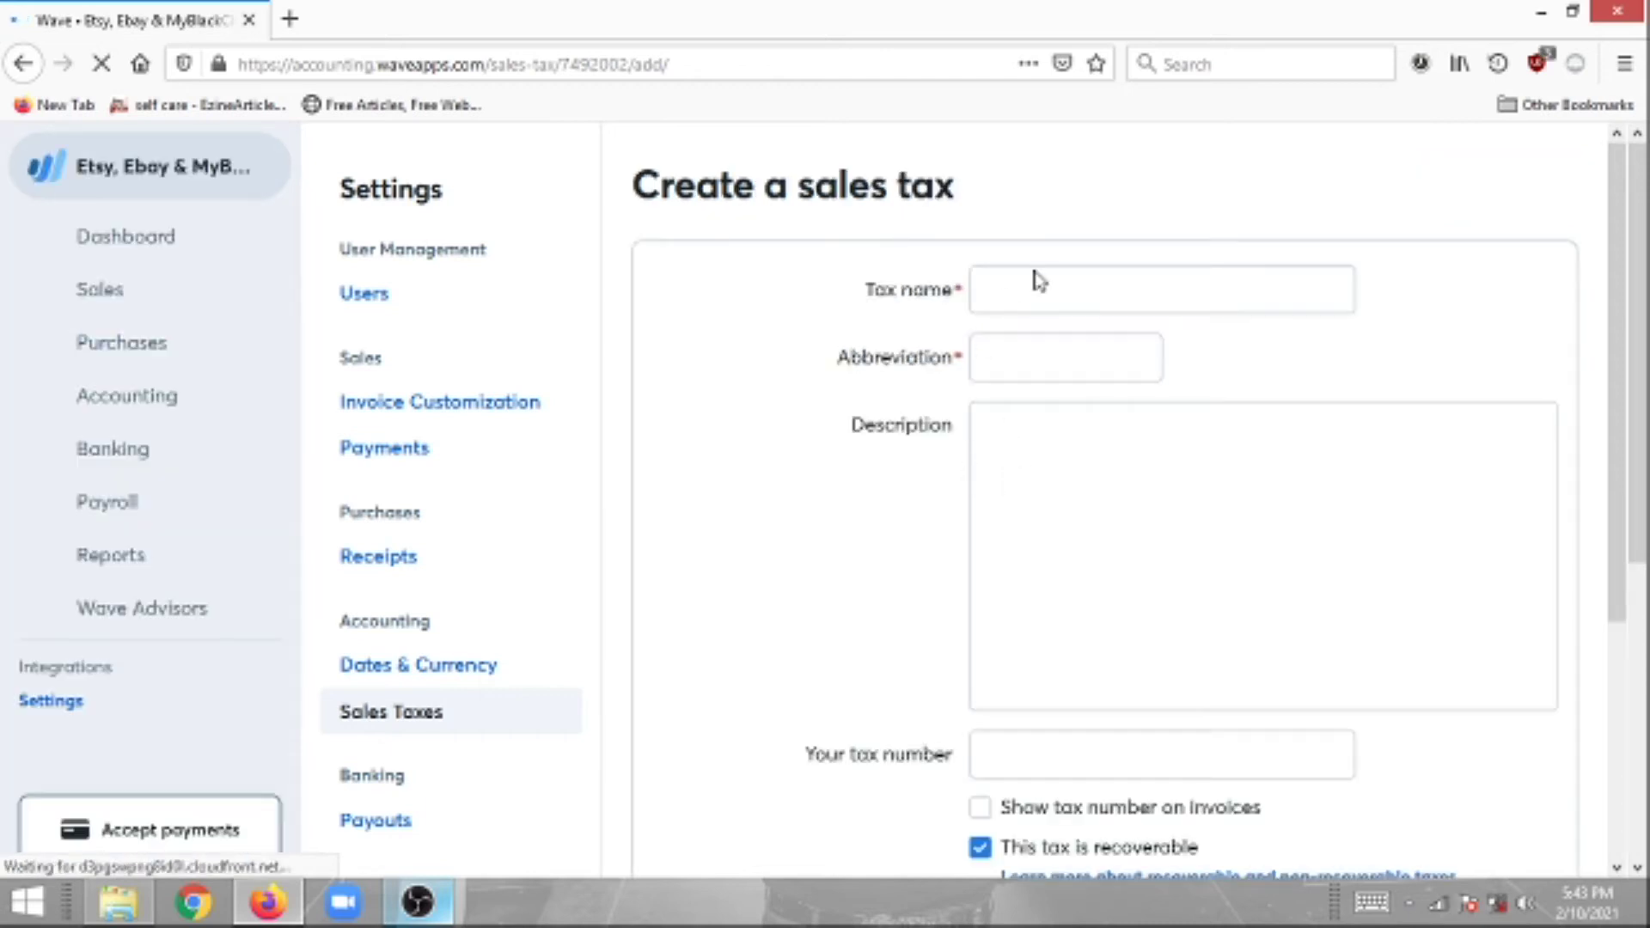
pyautogui.click(1029, 288)
pyautogui.click(1019, 353)
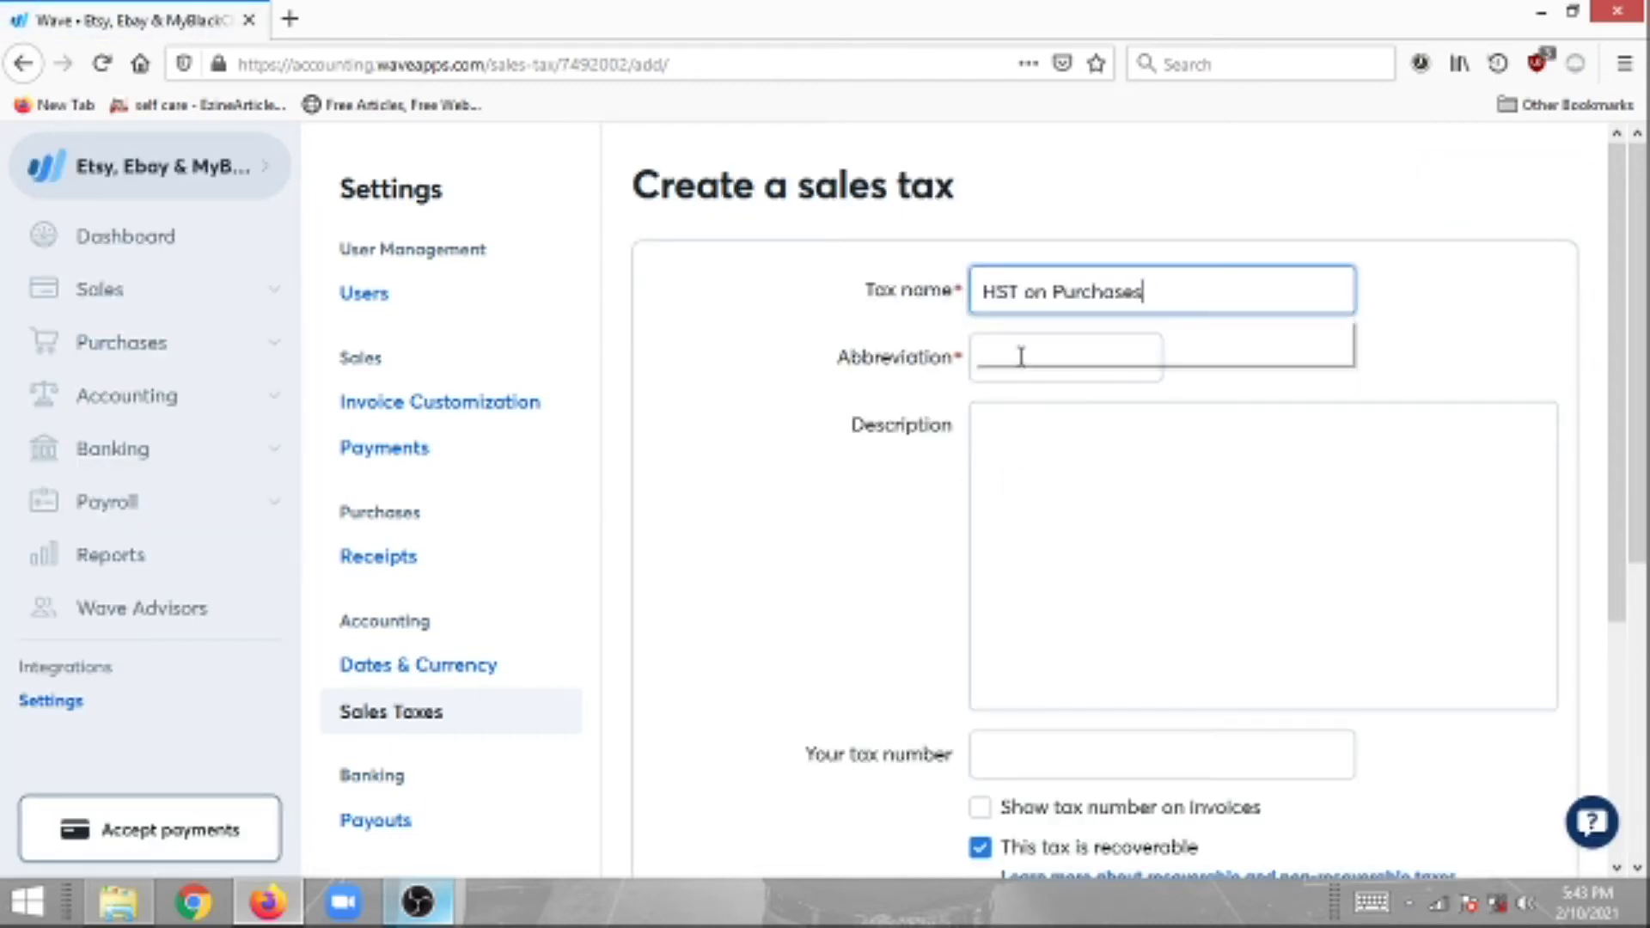
pyautogui.click(1027, 361)
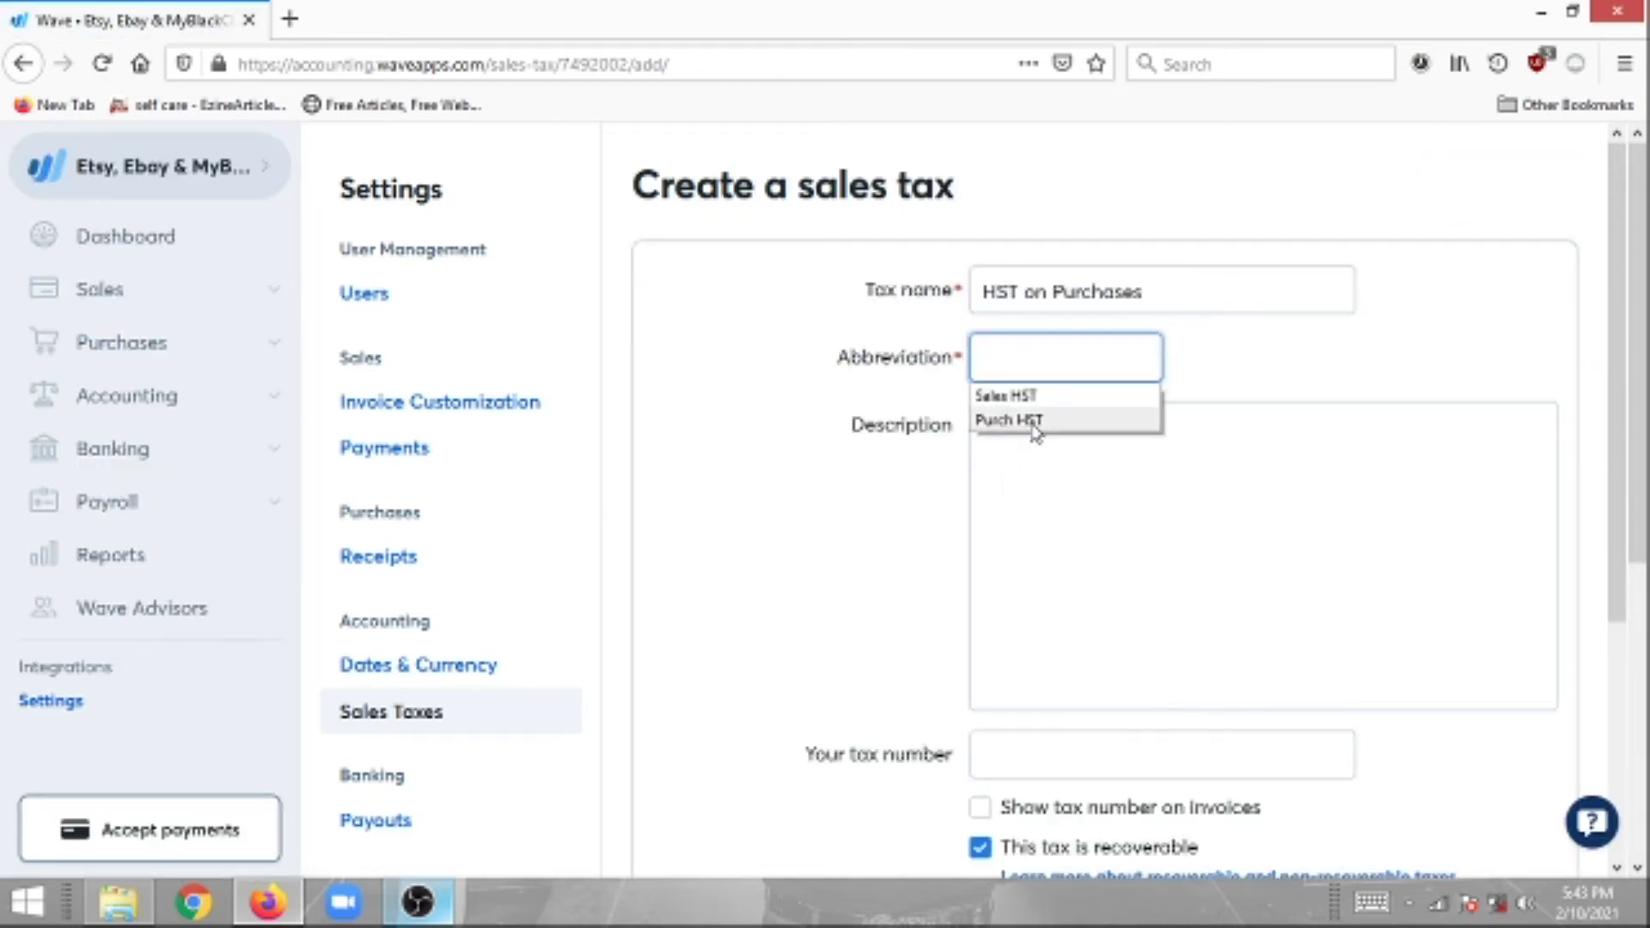
pyautogui.click(1036, 421)
pyautogui.click(1110, 484)
# - Give the purchases tax a 13% rate and save it
pyautogui.scroll(-3, 1243, 531)
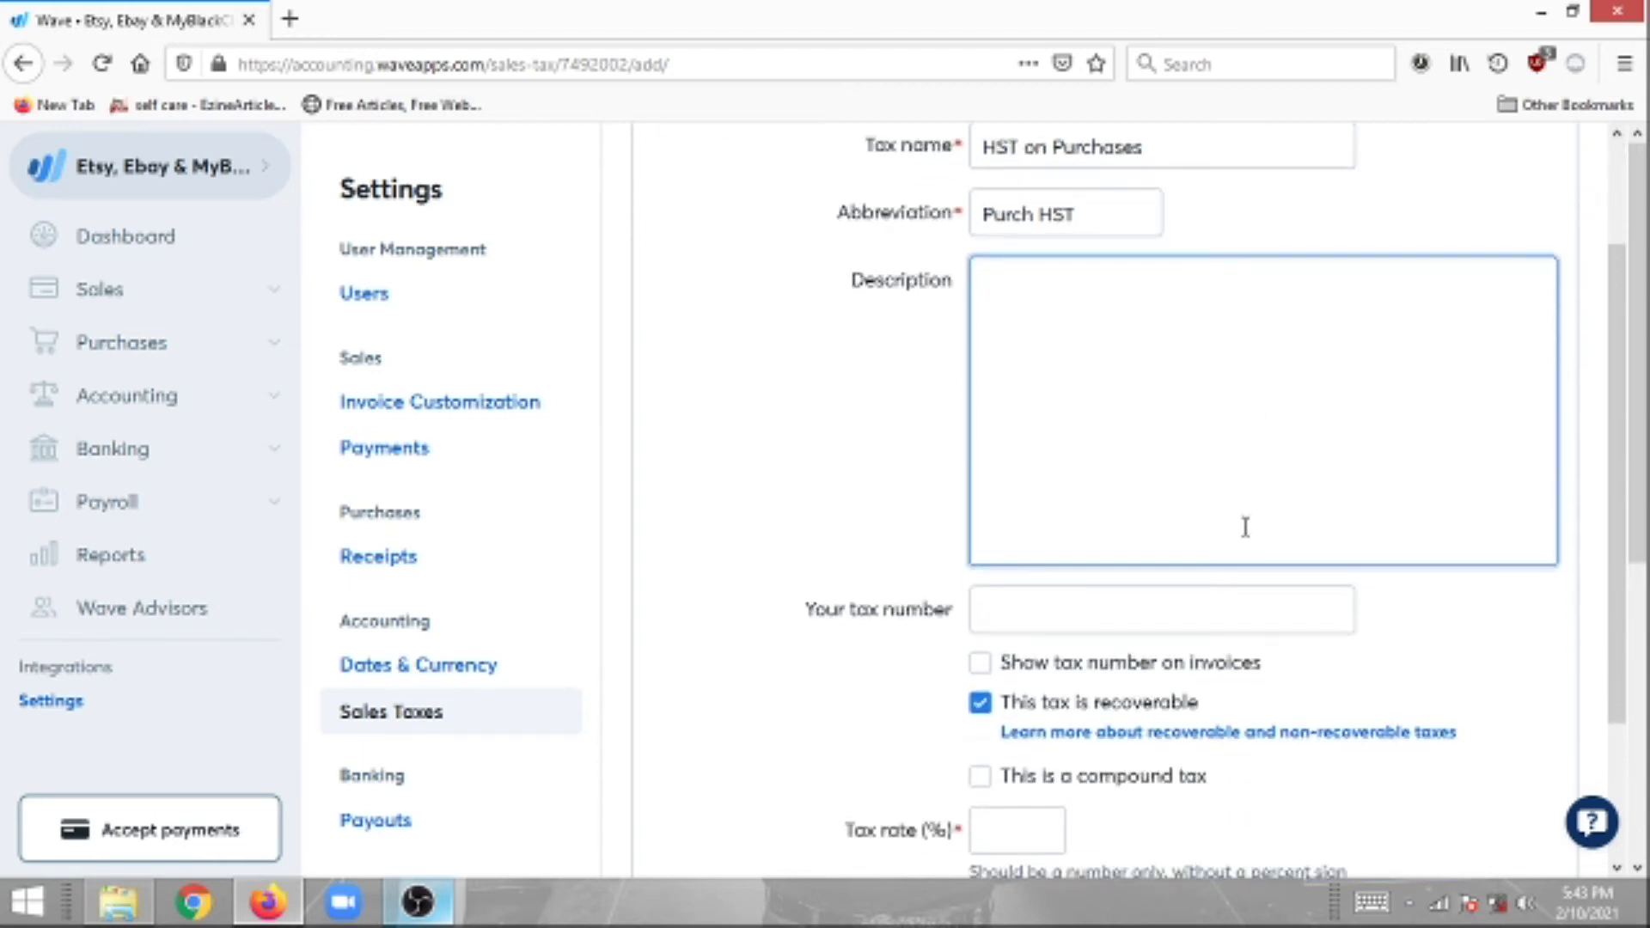
pyautogui.scroll(-4, 1139, 589)
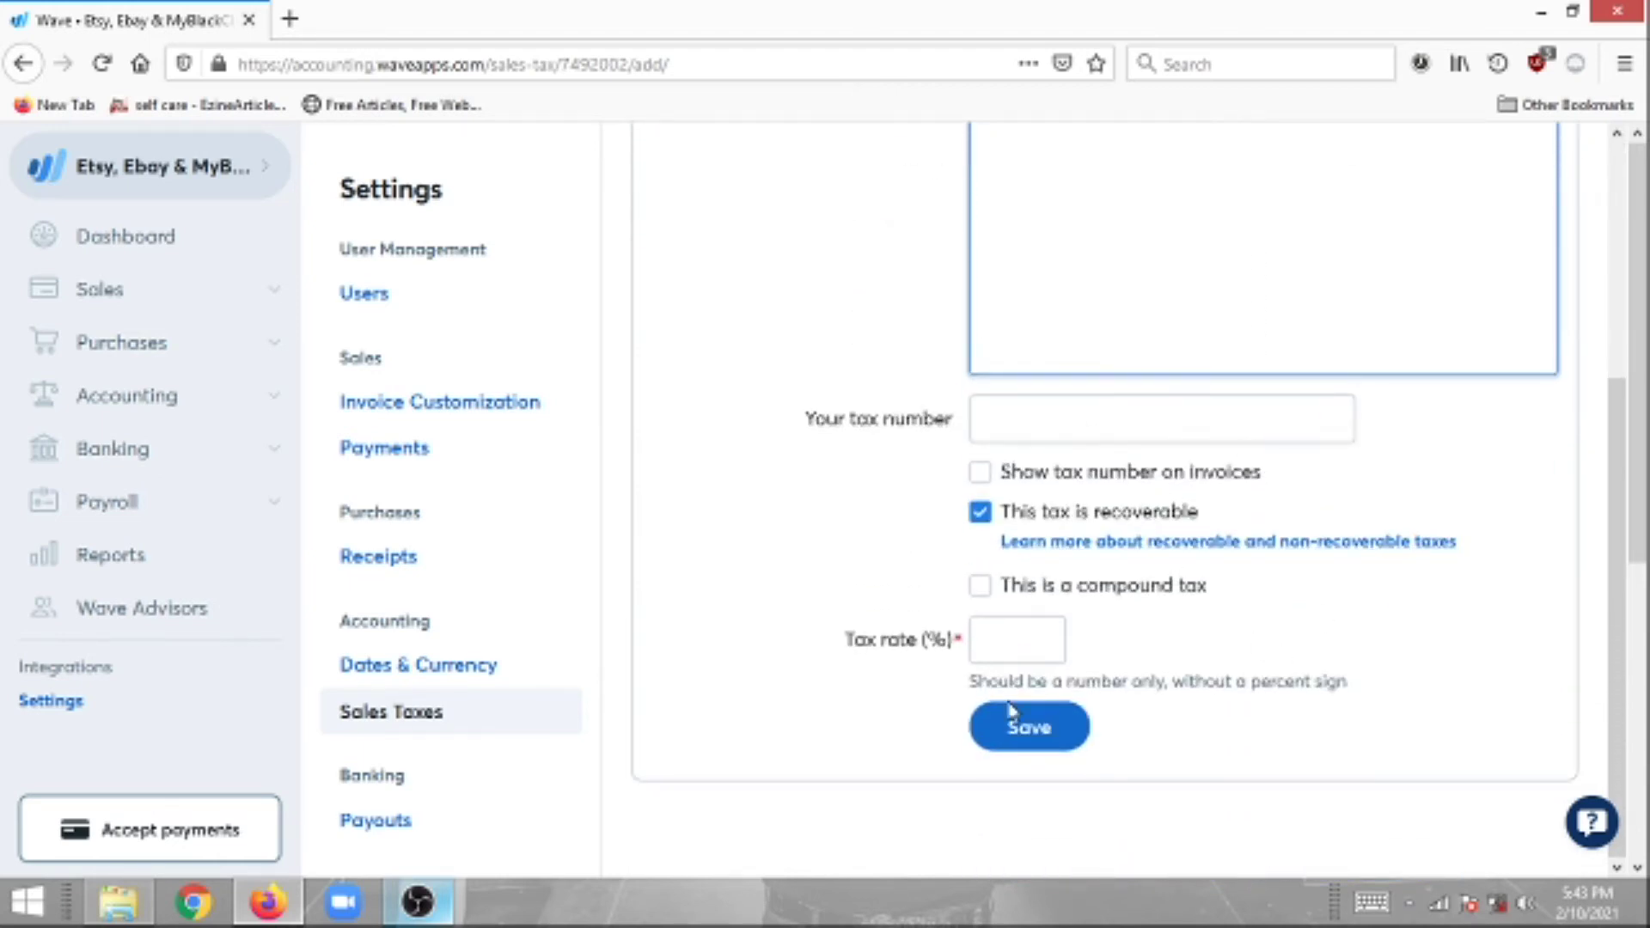
pyautogui.click(1008, 653)
pyautogui.write('13')
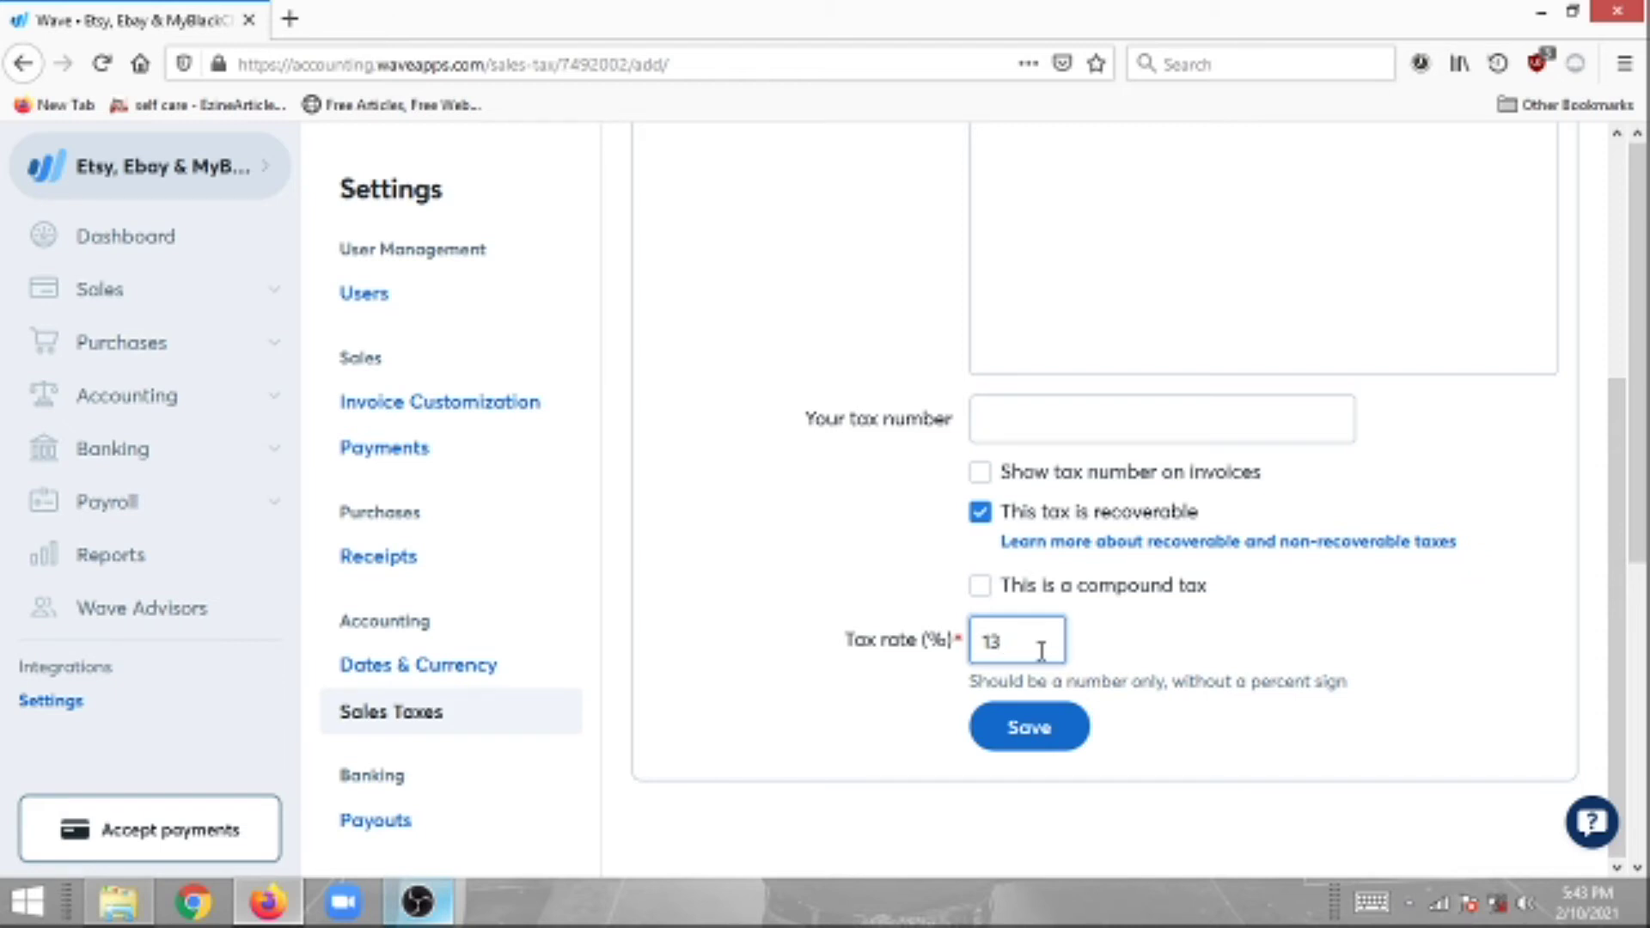
pyautogui.click(1066, 735)
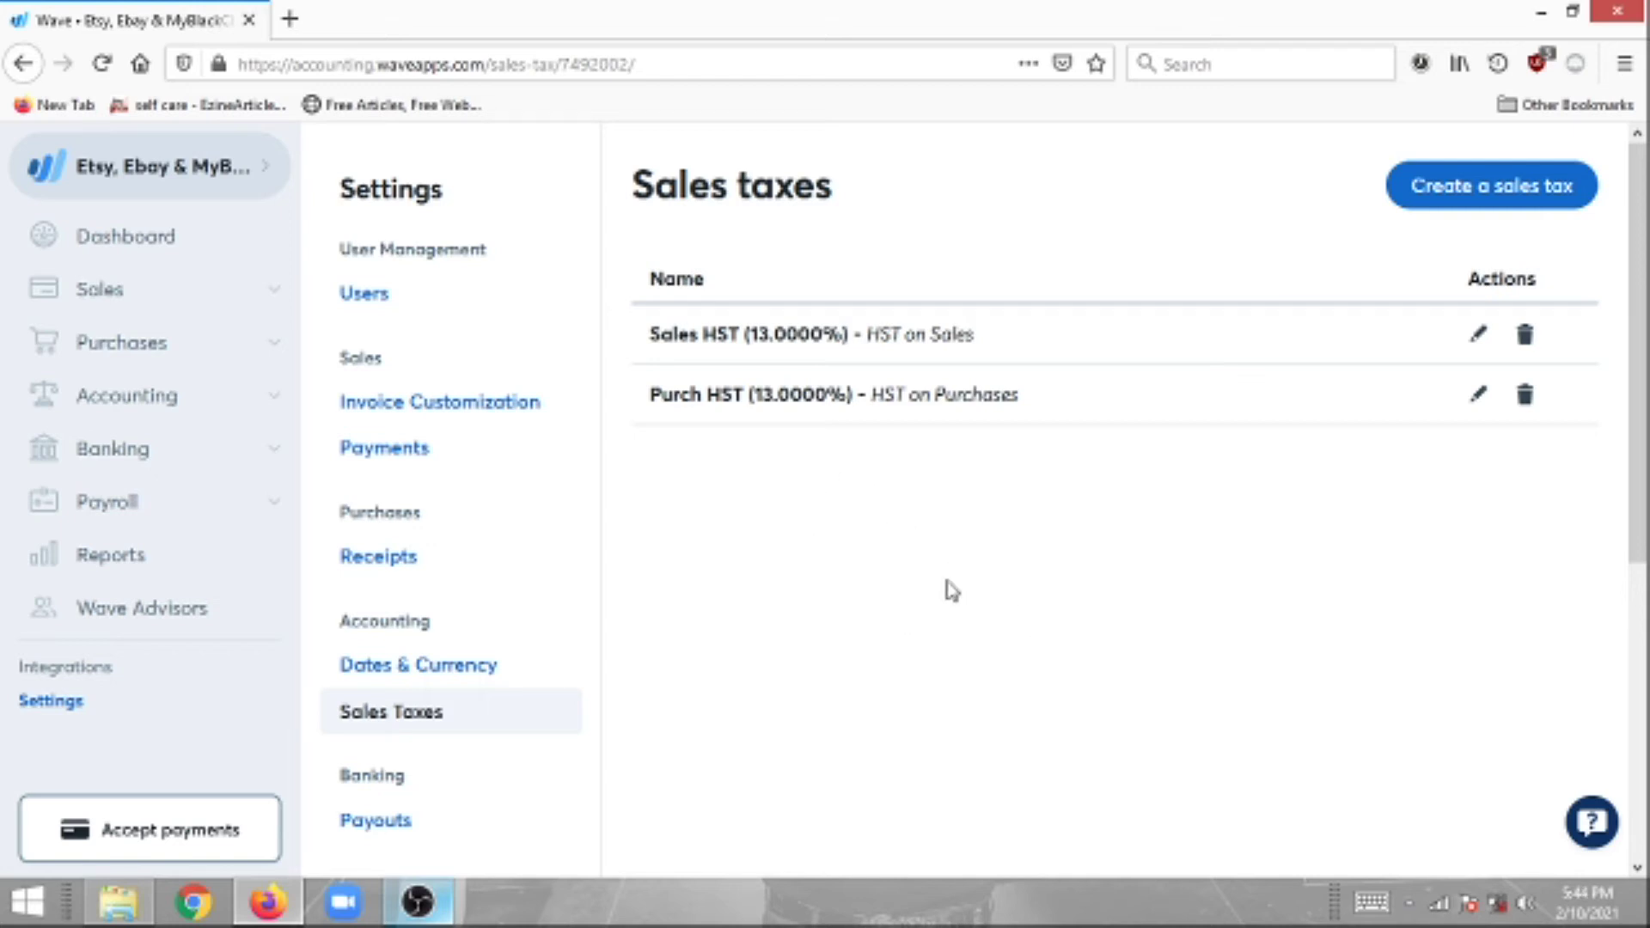
pyautogui.click(163, 404)
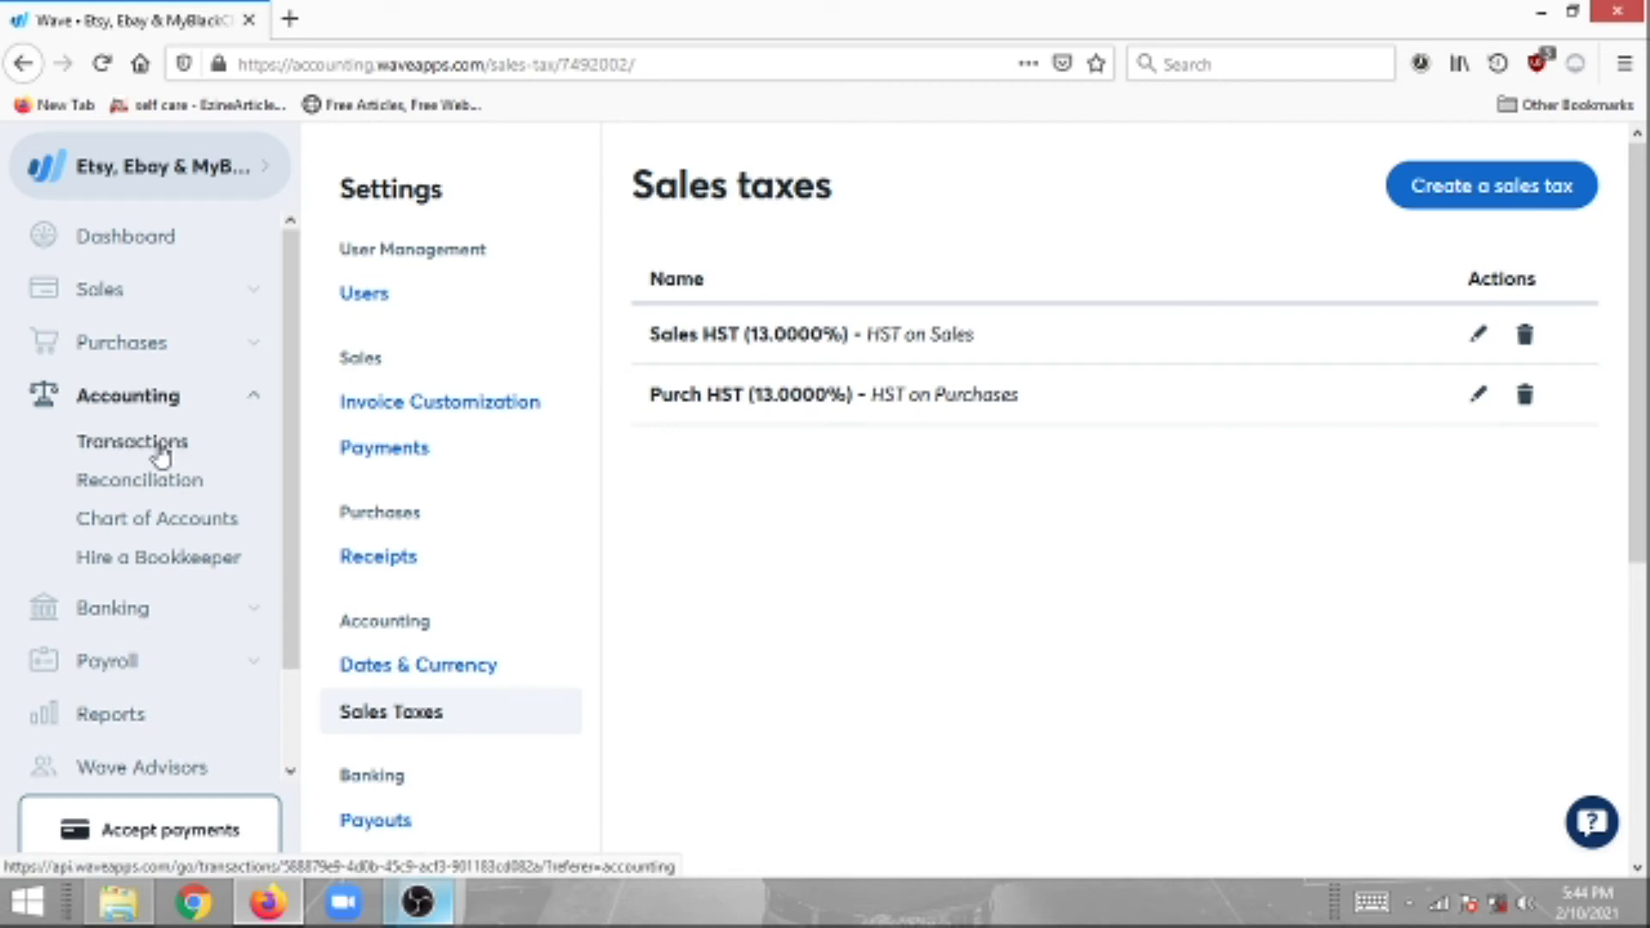
# - Open the Transactions list showing the $20.00 expense and $300.00 sale
pyautogui.click(163, 447)
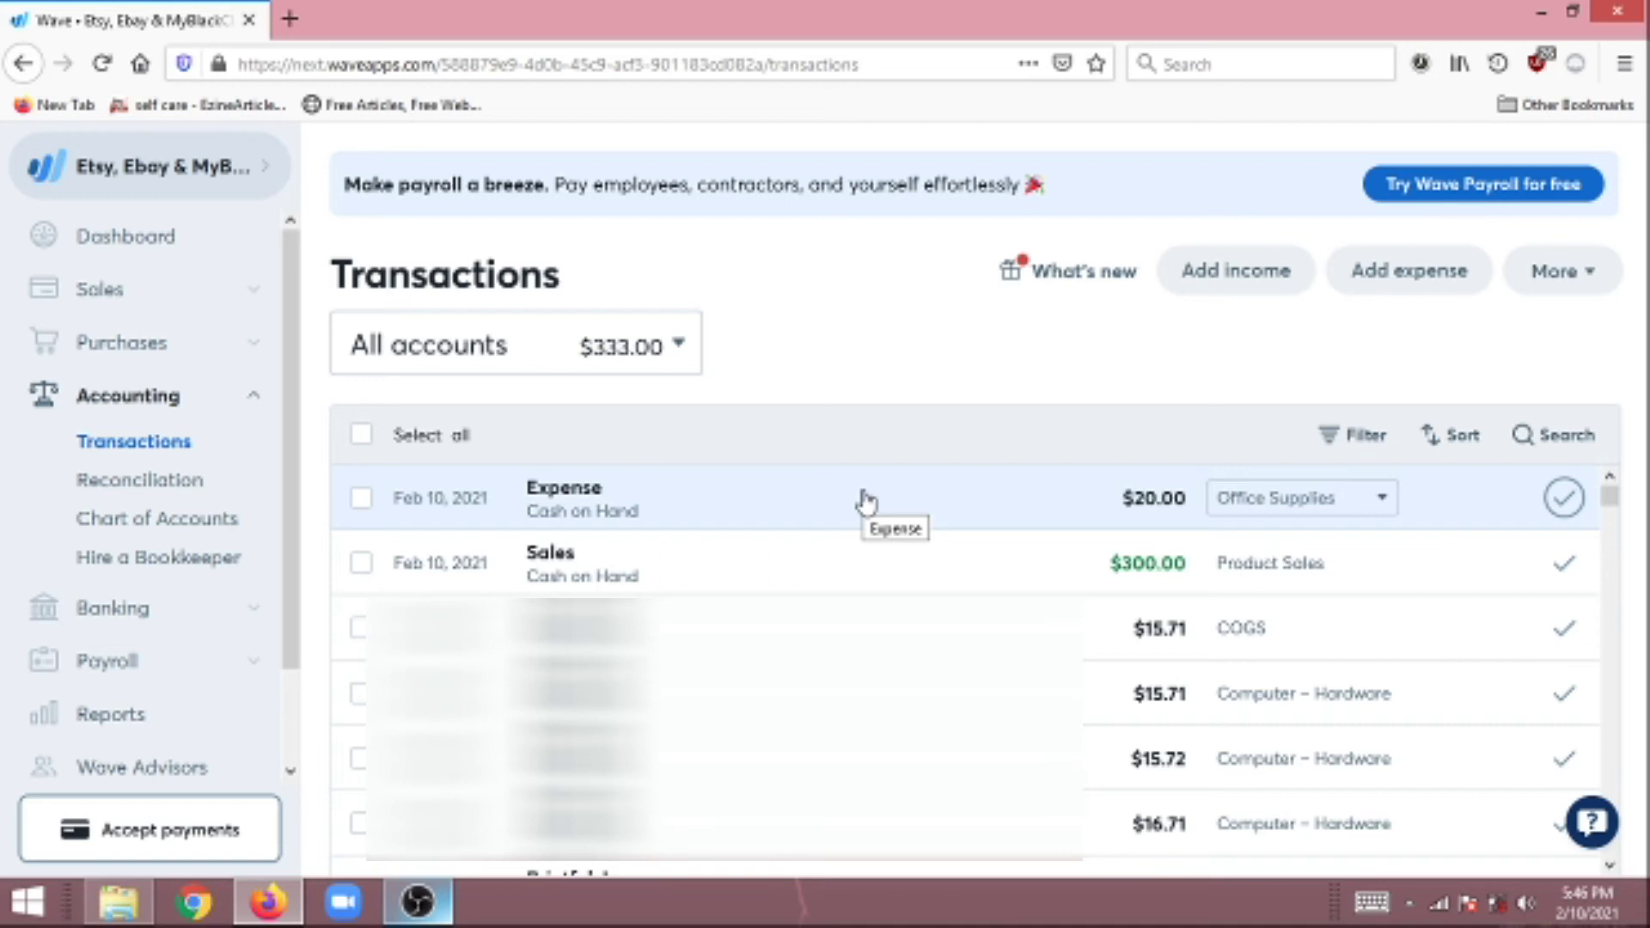
# - Add included 13% HST on Purchases ($2.30) to the $20.00 Office Supplies expense and save
pyautogui.click(913, 494)
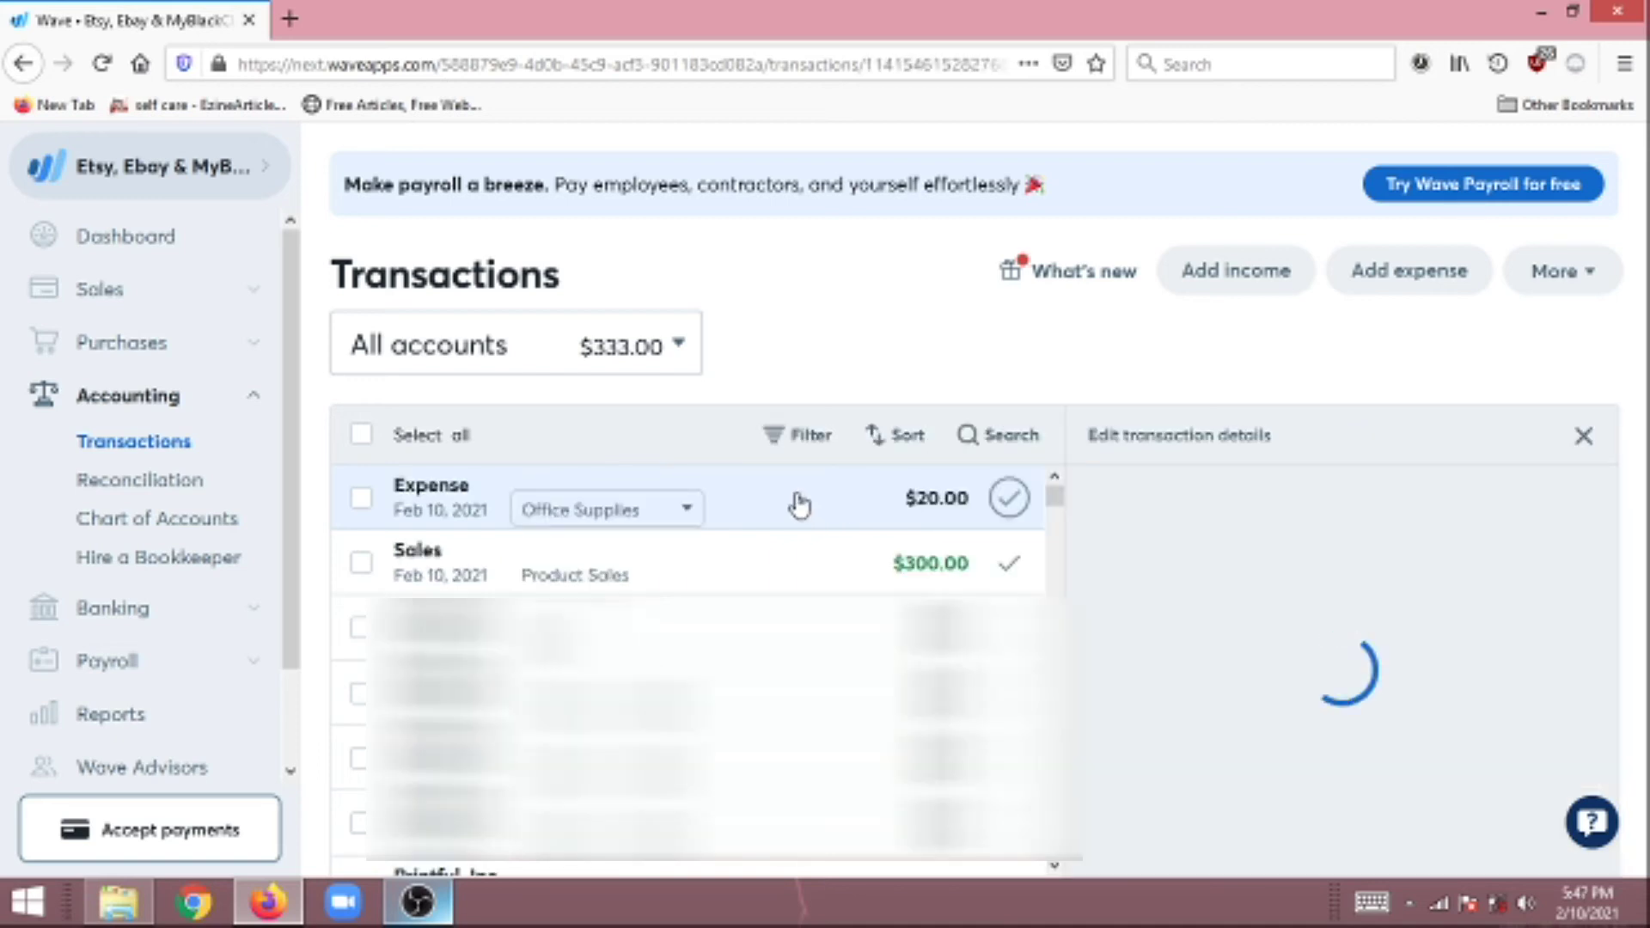
pyautogui.scroll(-3, 1496, 632)
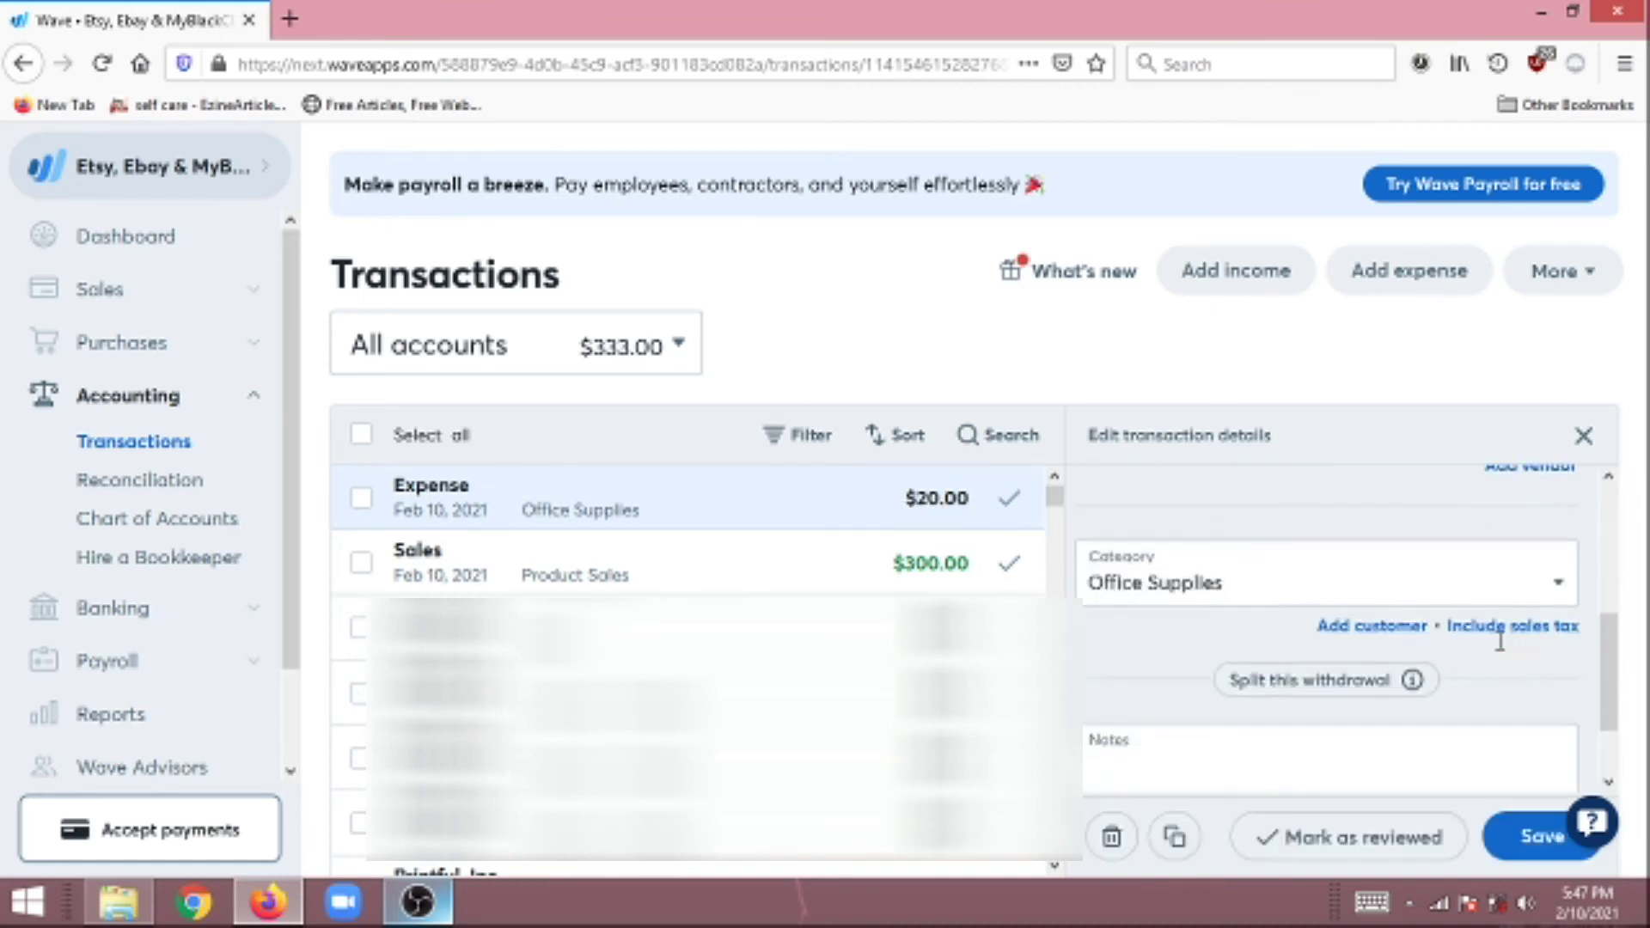
pyautogui.scroll(2, 1502, 655)
pyautogui.scroll(-2, 1502, 655)
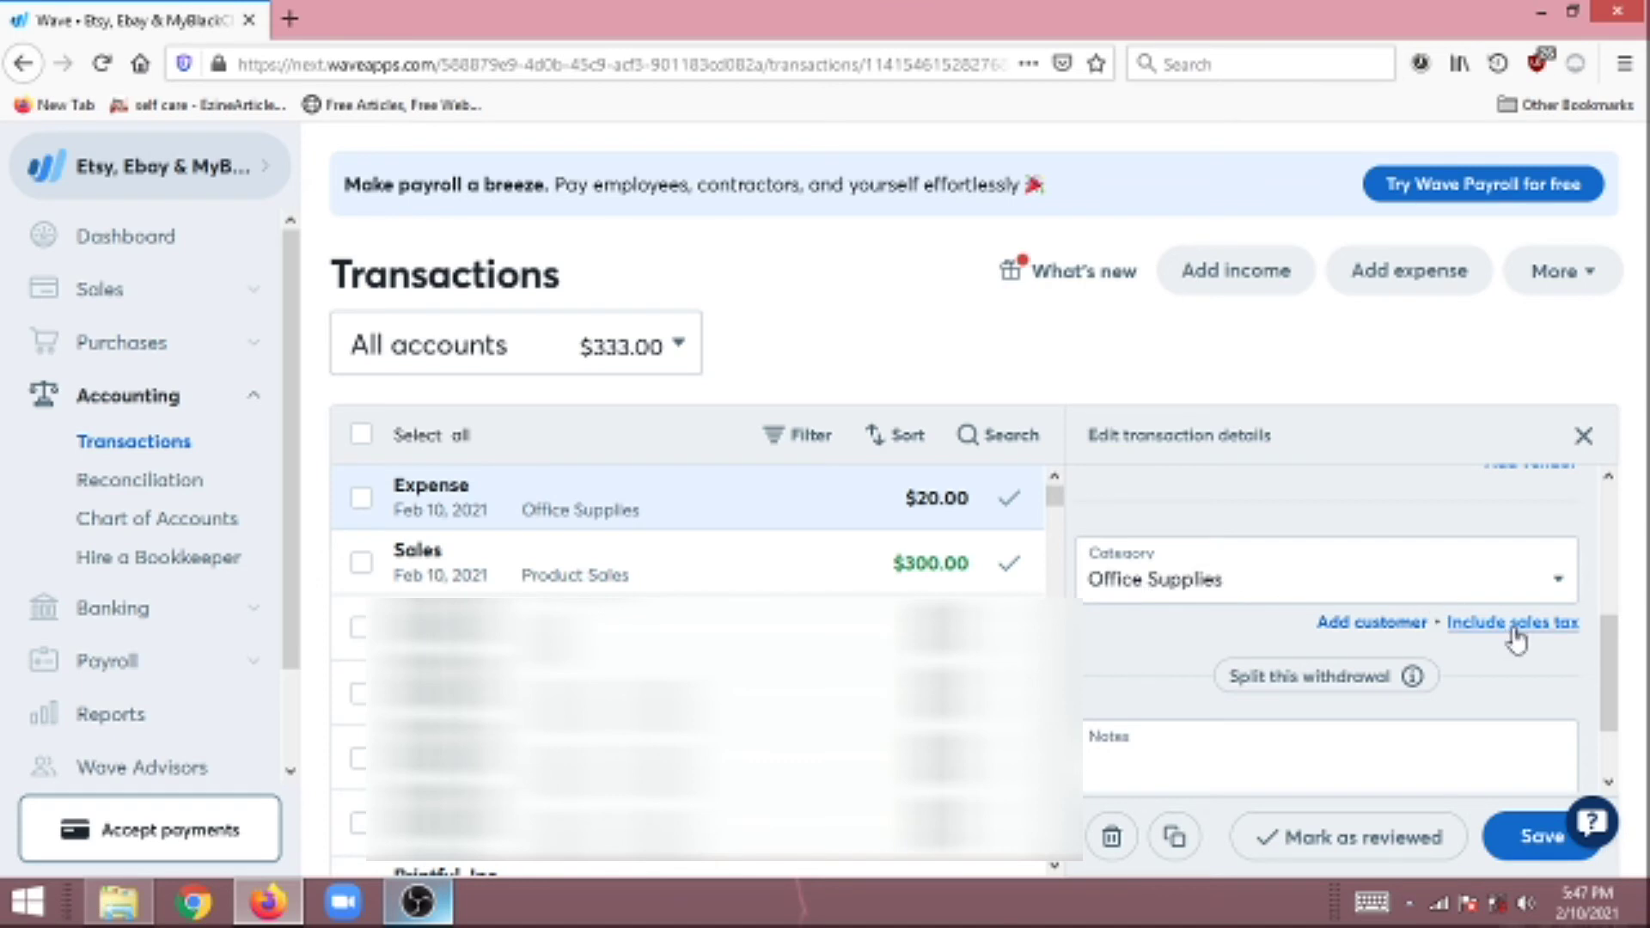
pyautogui.click(1512, 629)
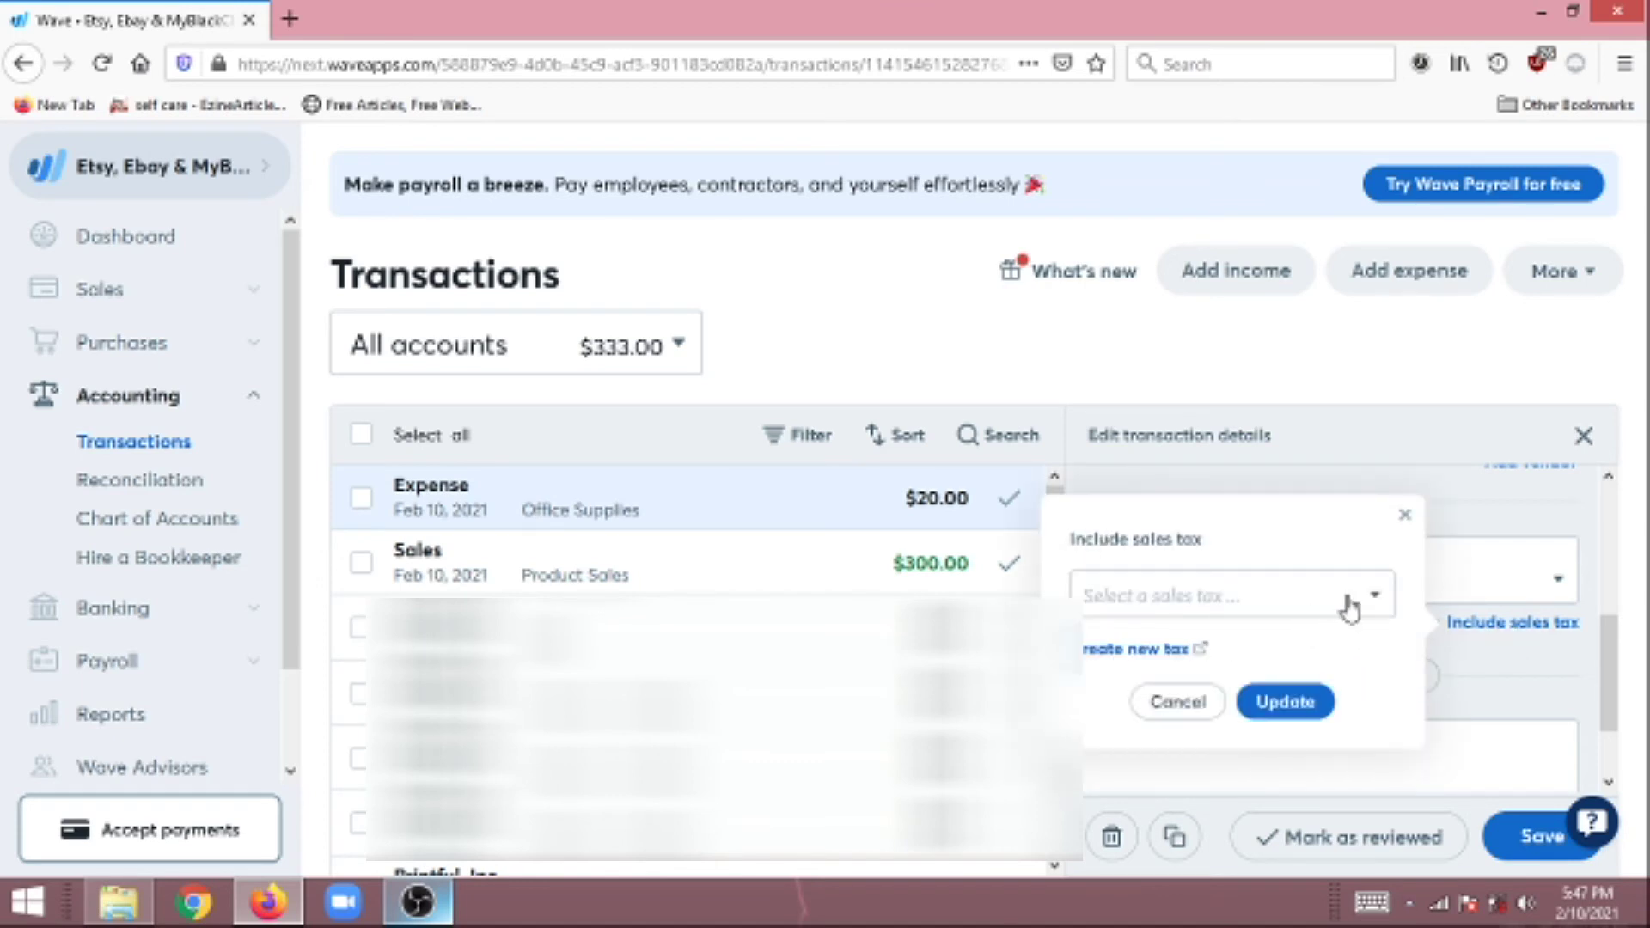
pyautogui.click(1349, 608)
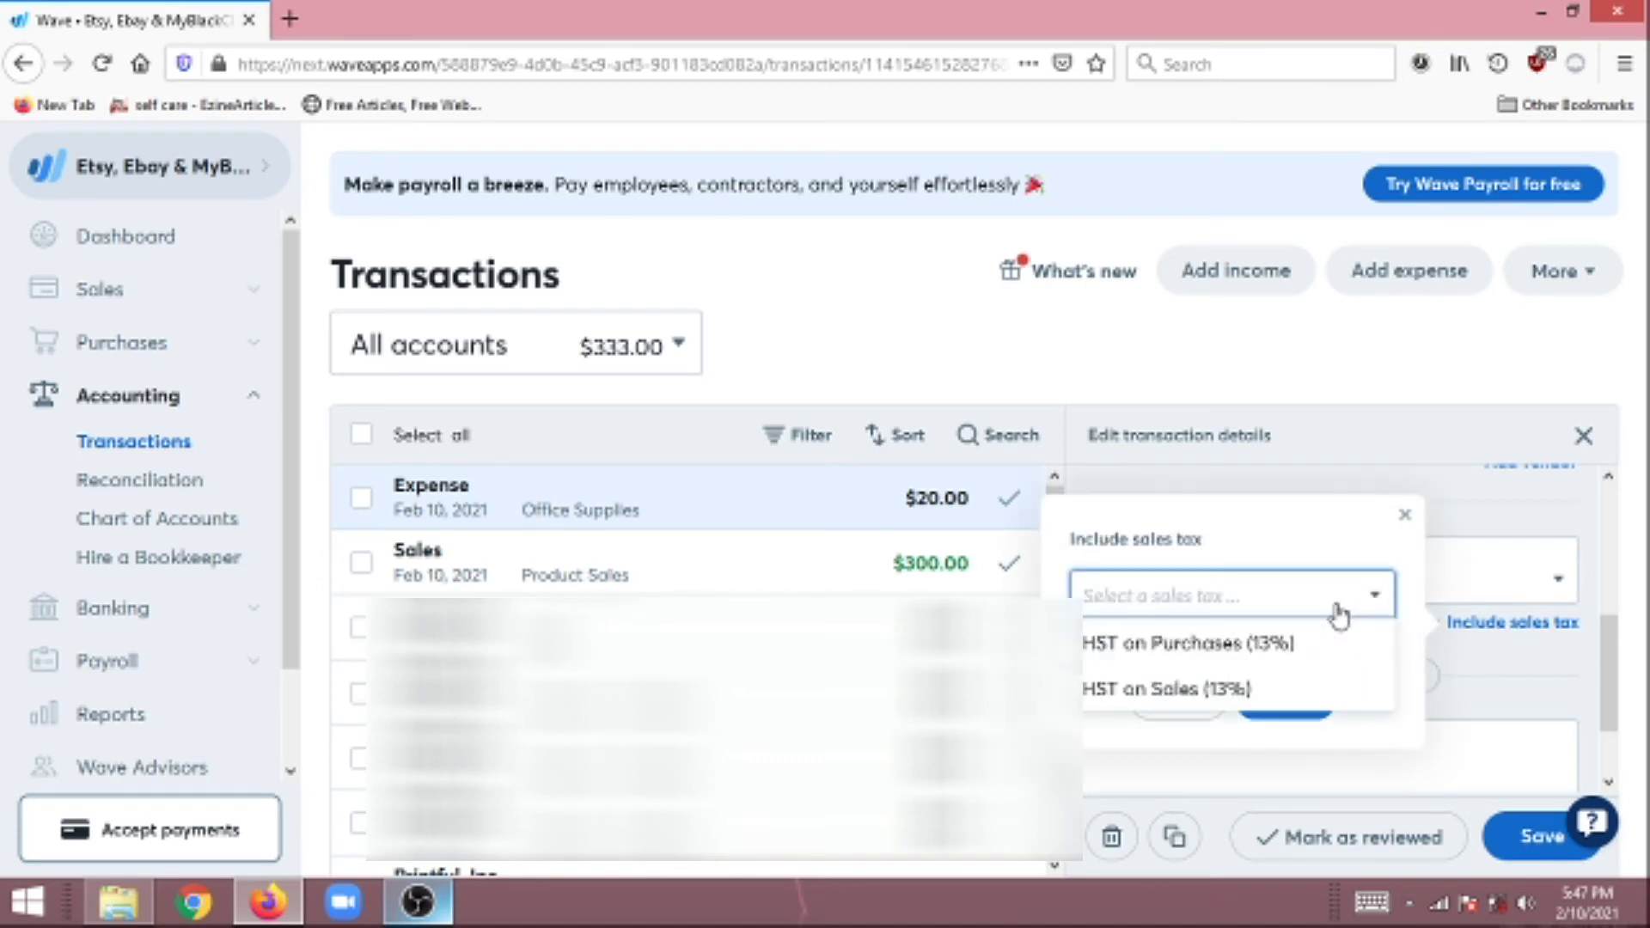
pyautogui.click(1251, 653)
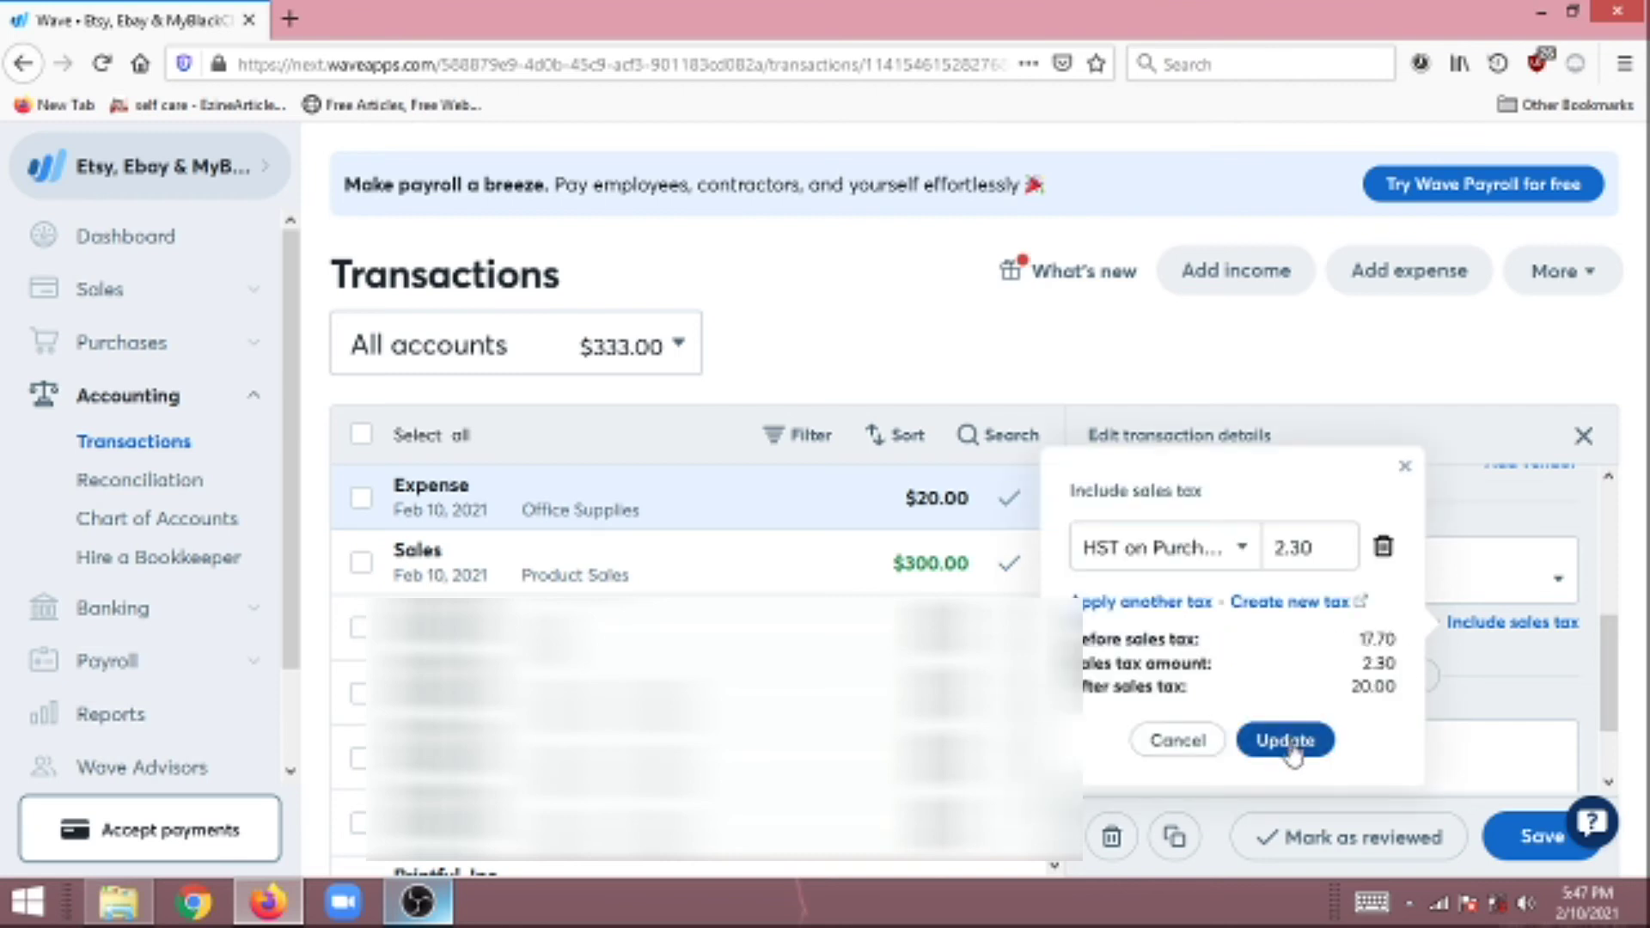
pyautogui.click(1286, 741)
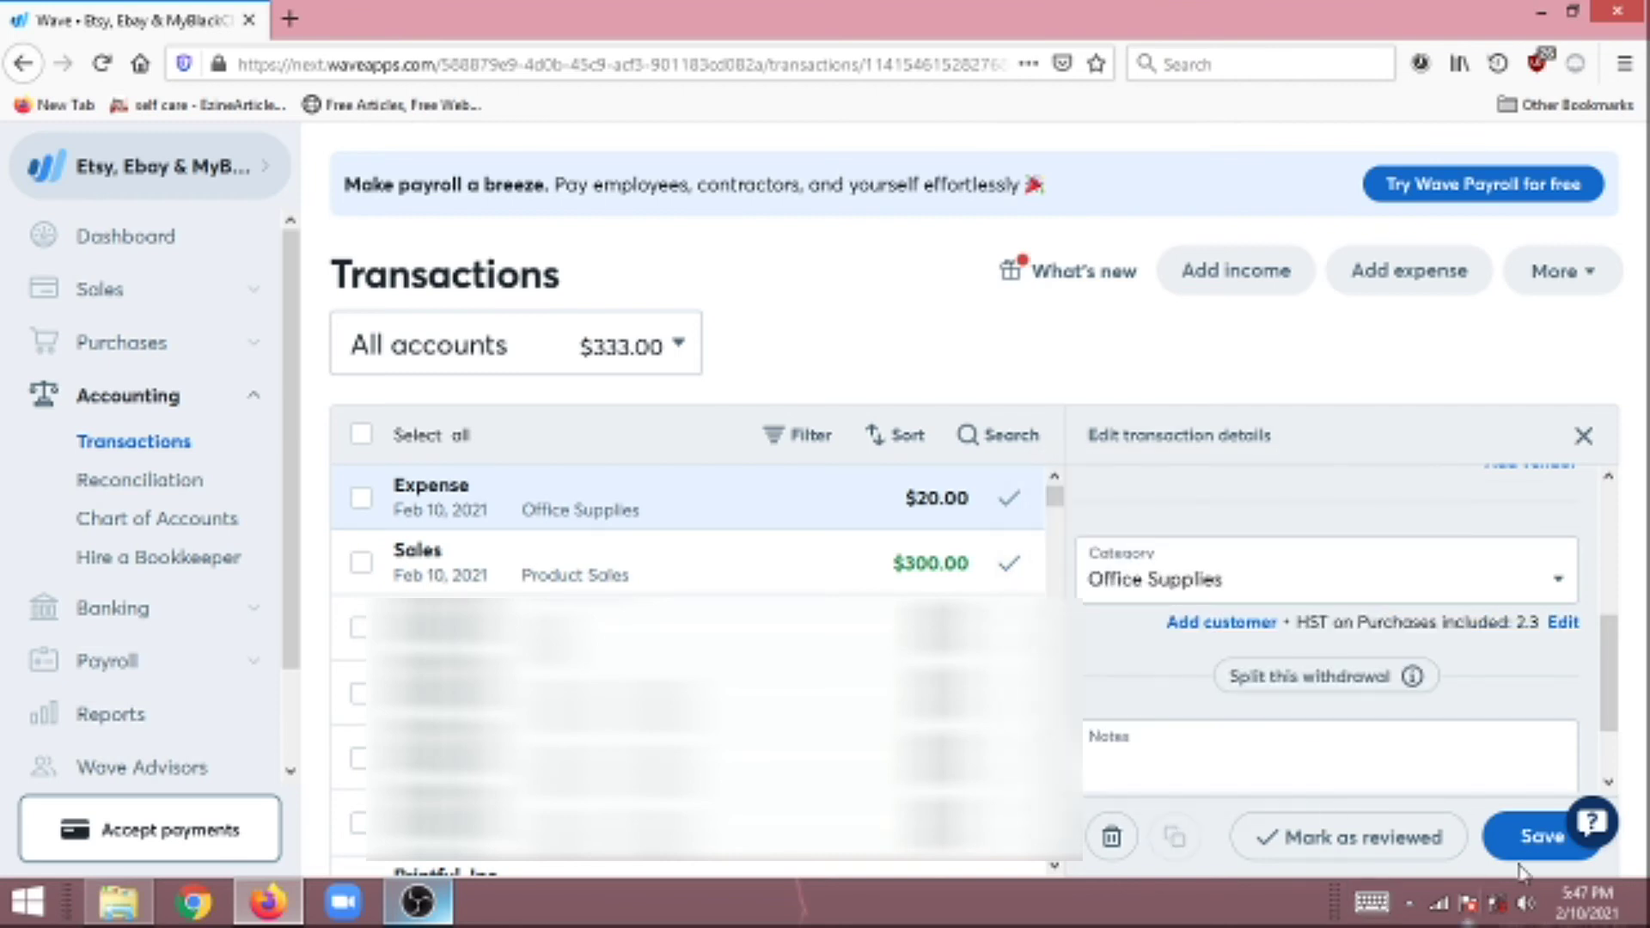
pyautogui.click(1537, 835)
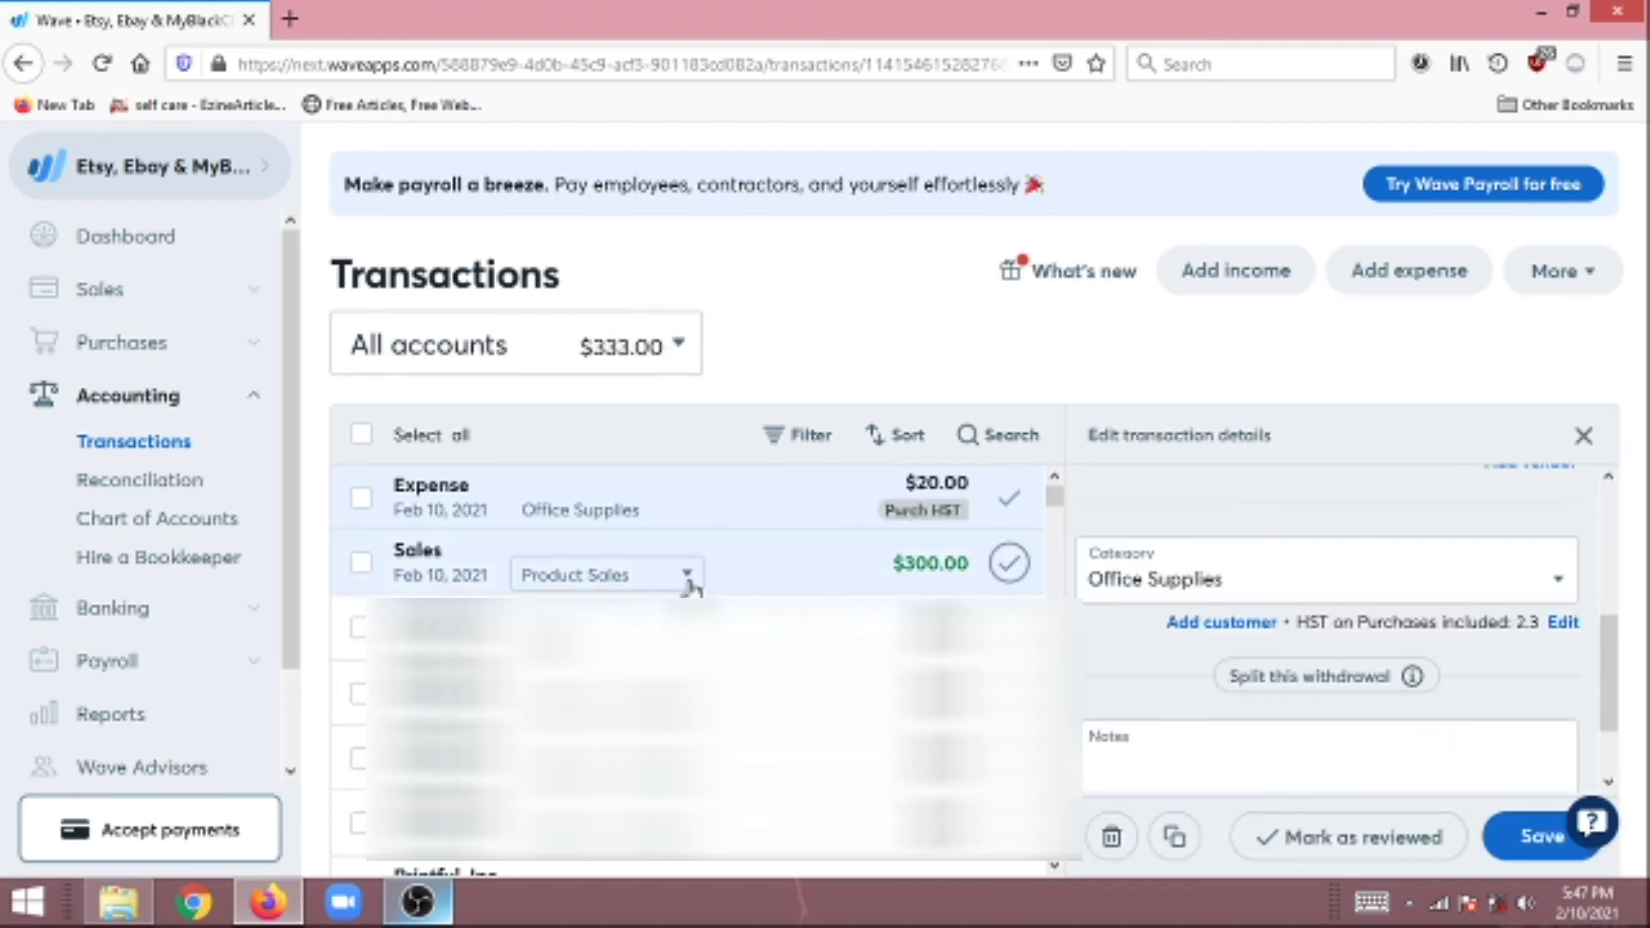
# - Add included 13% HST on Sales ($34.51) to the $300.00 Product Sales entry and save
pyautogui.click(784, 578)
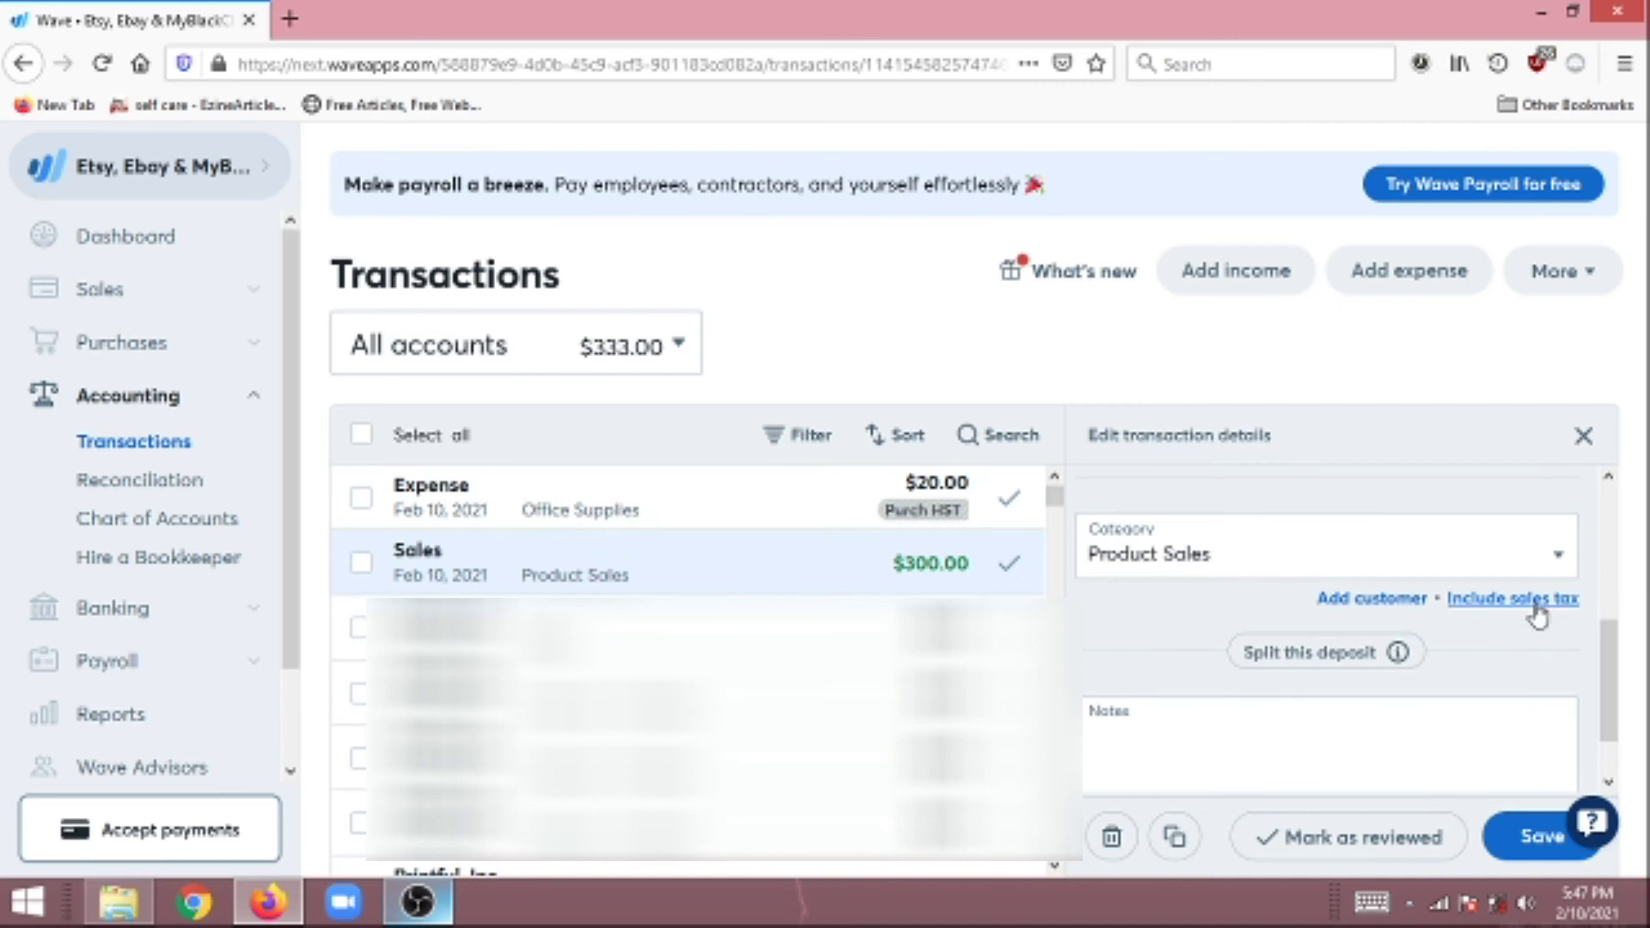
pyautogui.click(1537, 602)
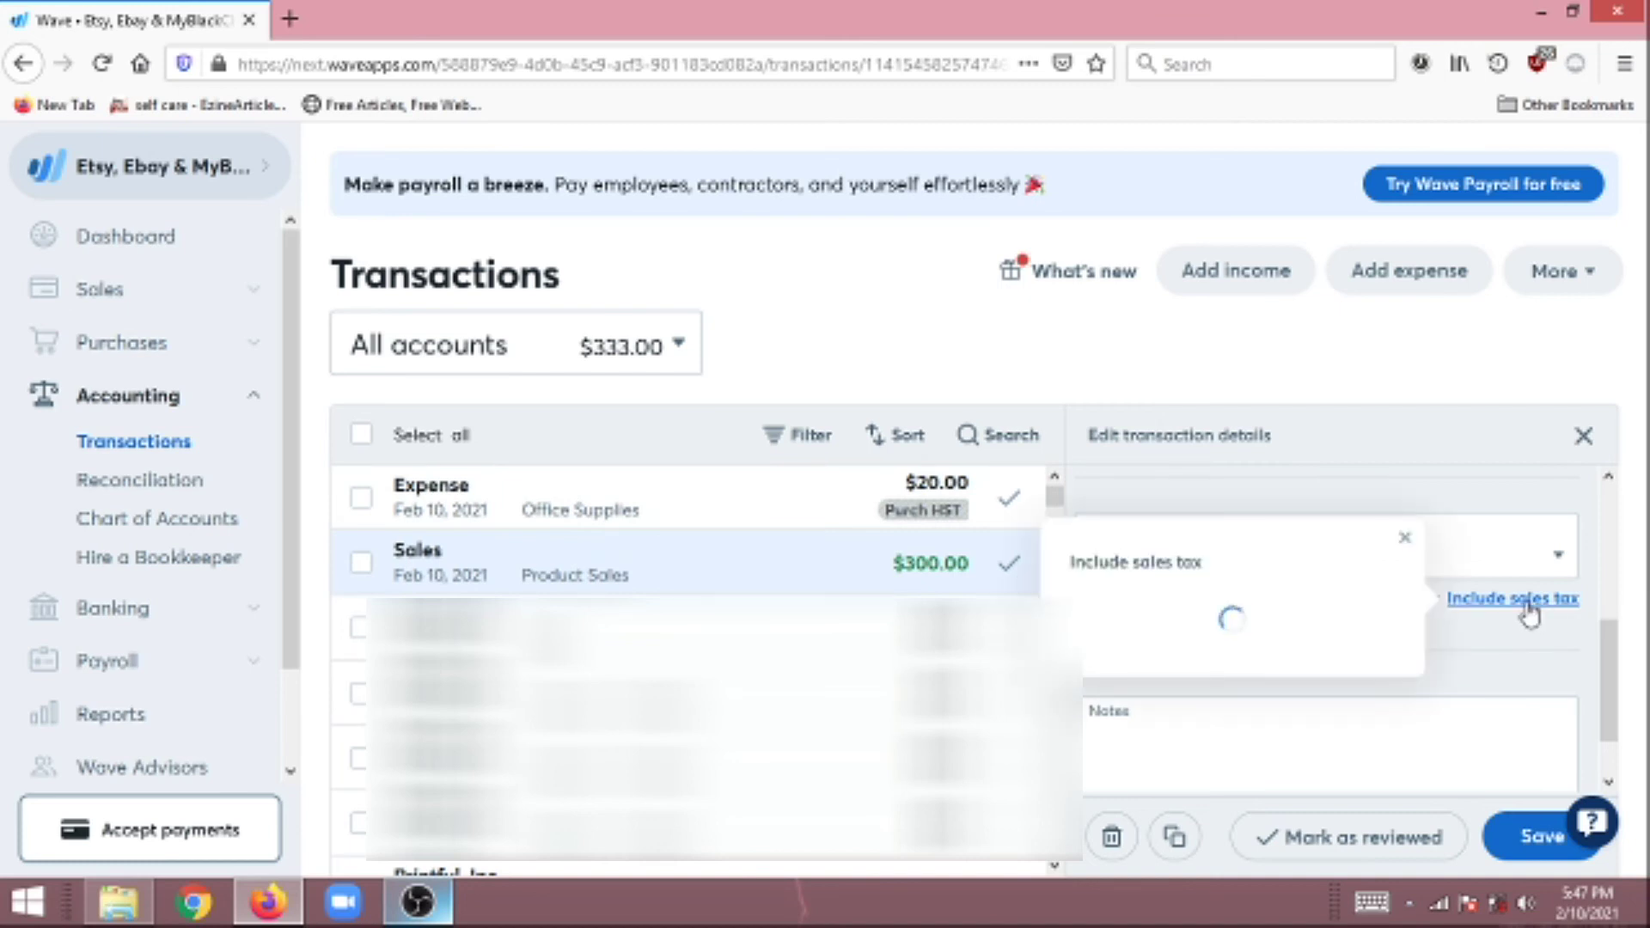
pyautogui.click(1268, 584)
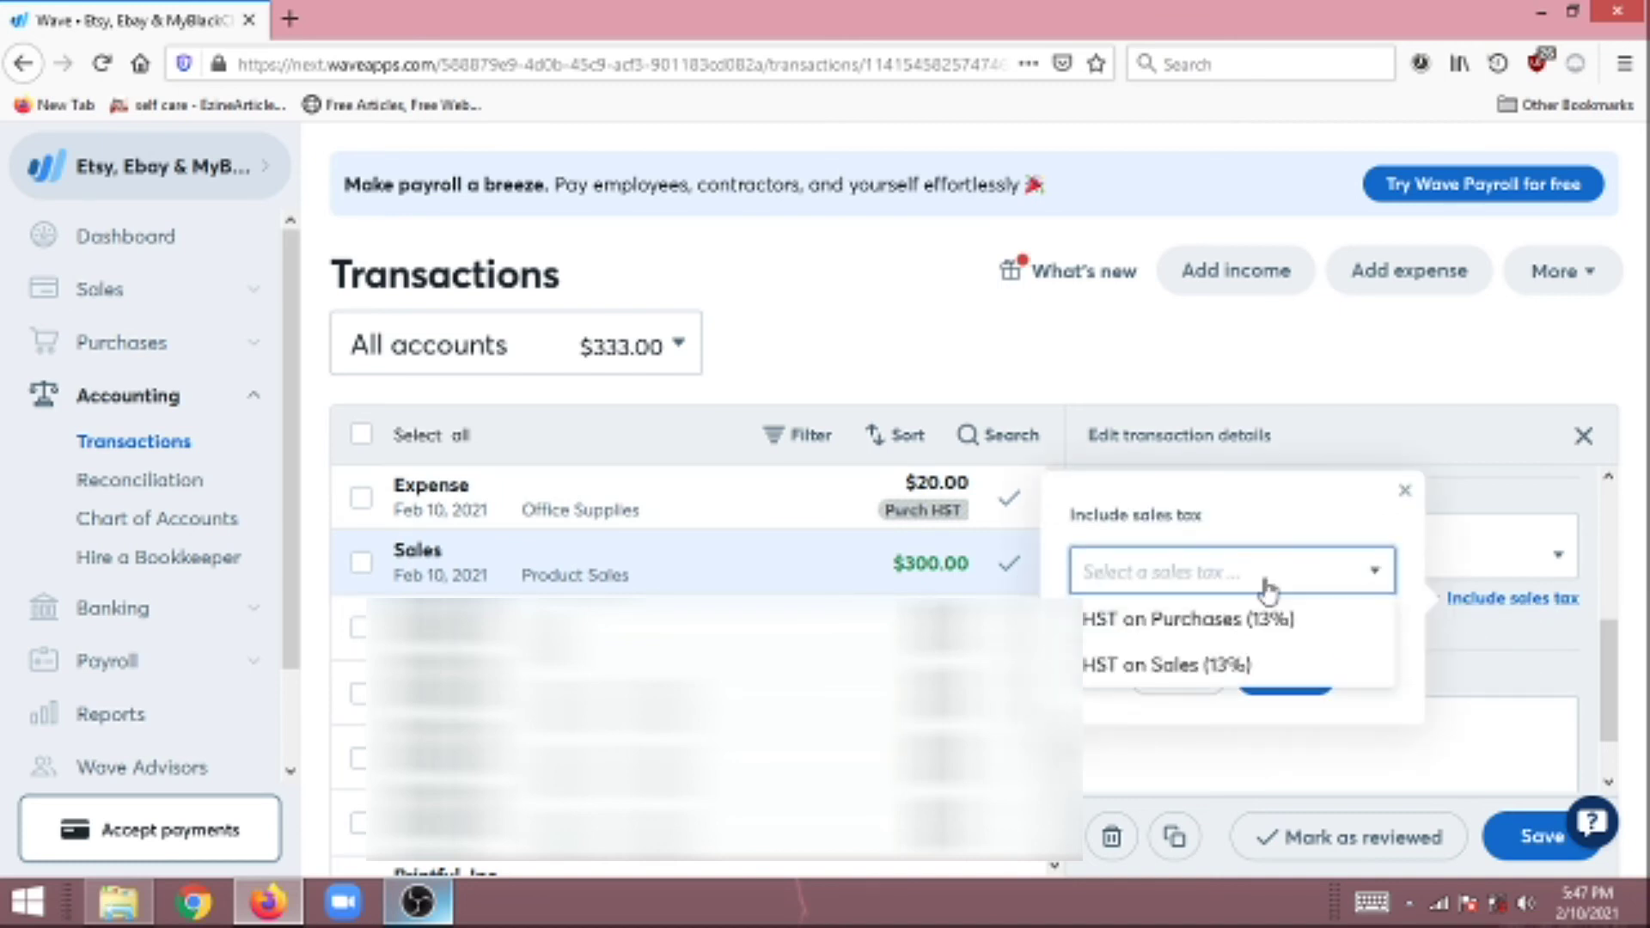
pyautogui.click(1185, 670)
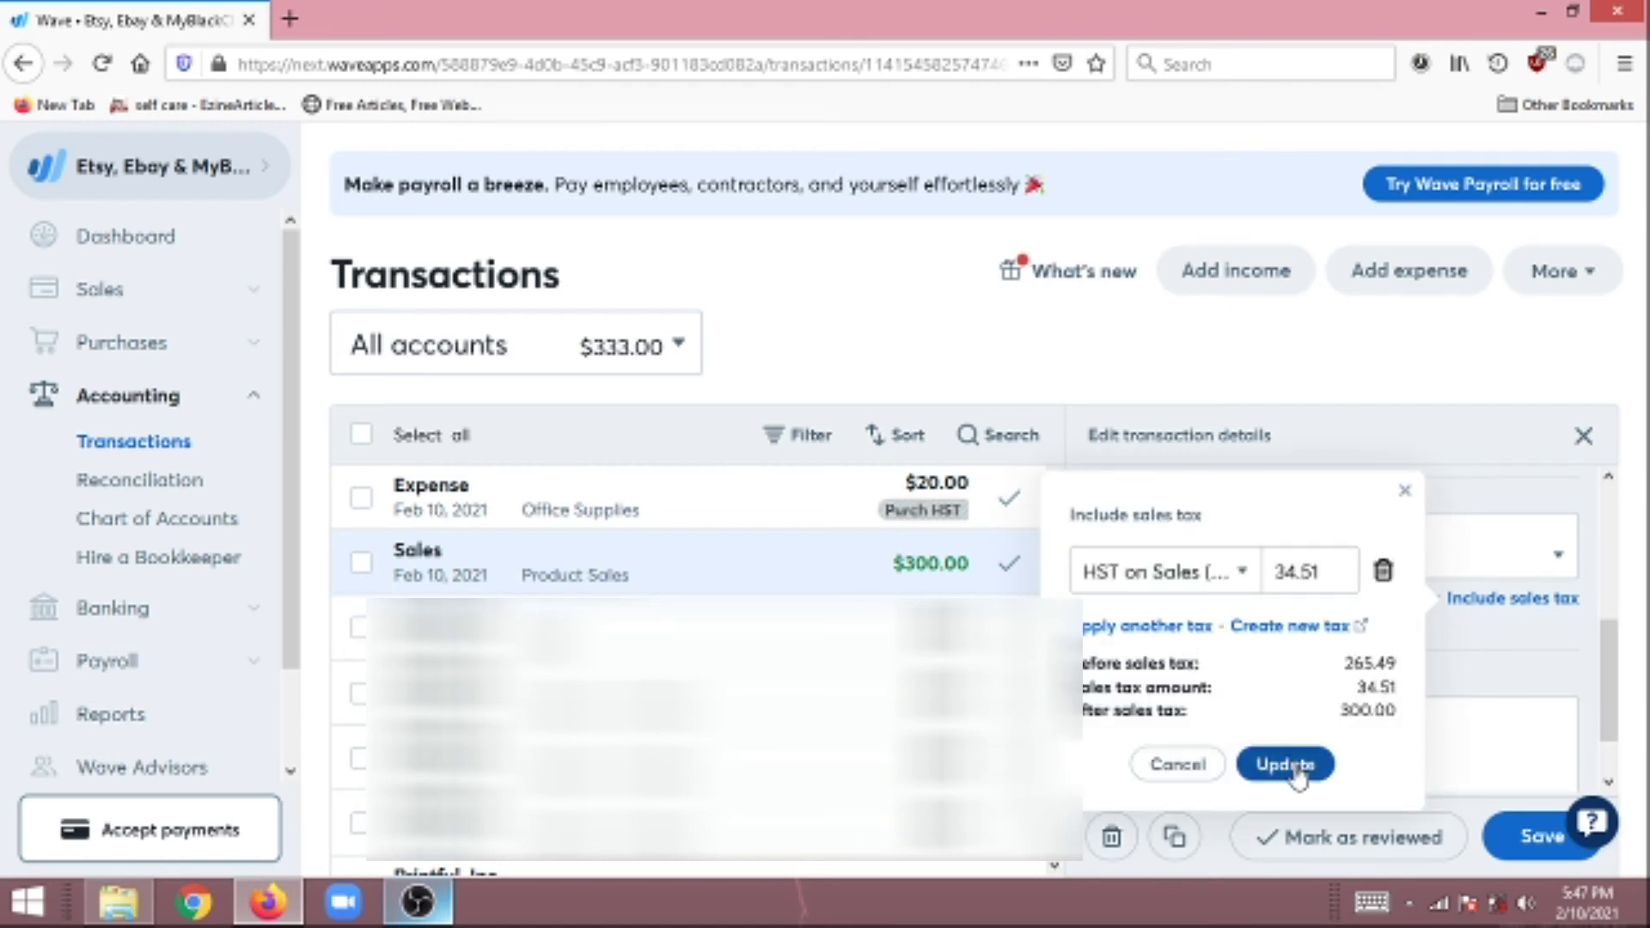
pyautogui.click(1289, 766)
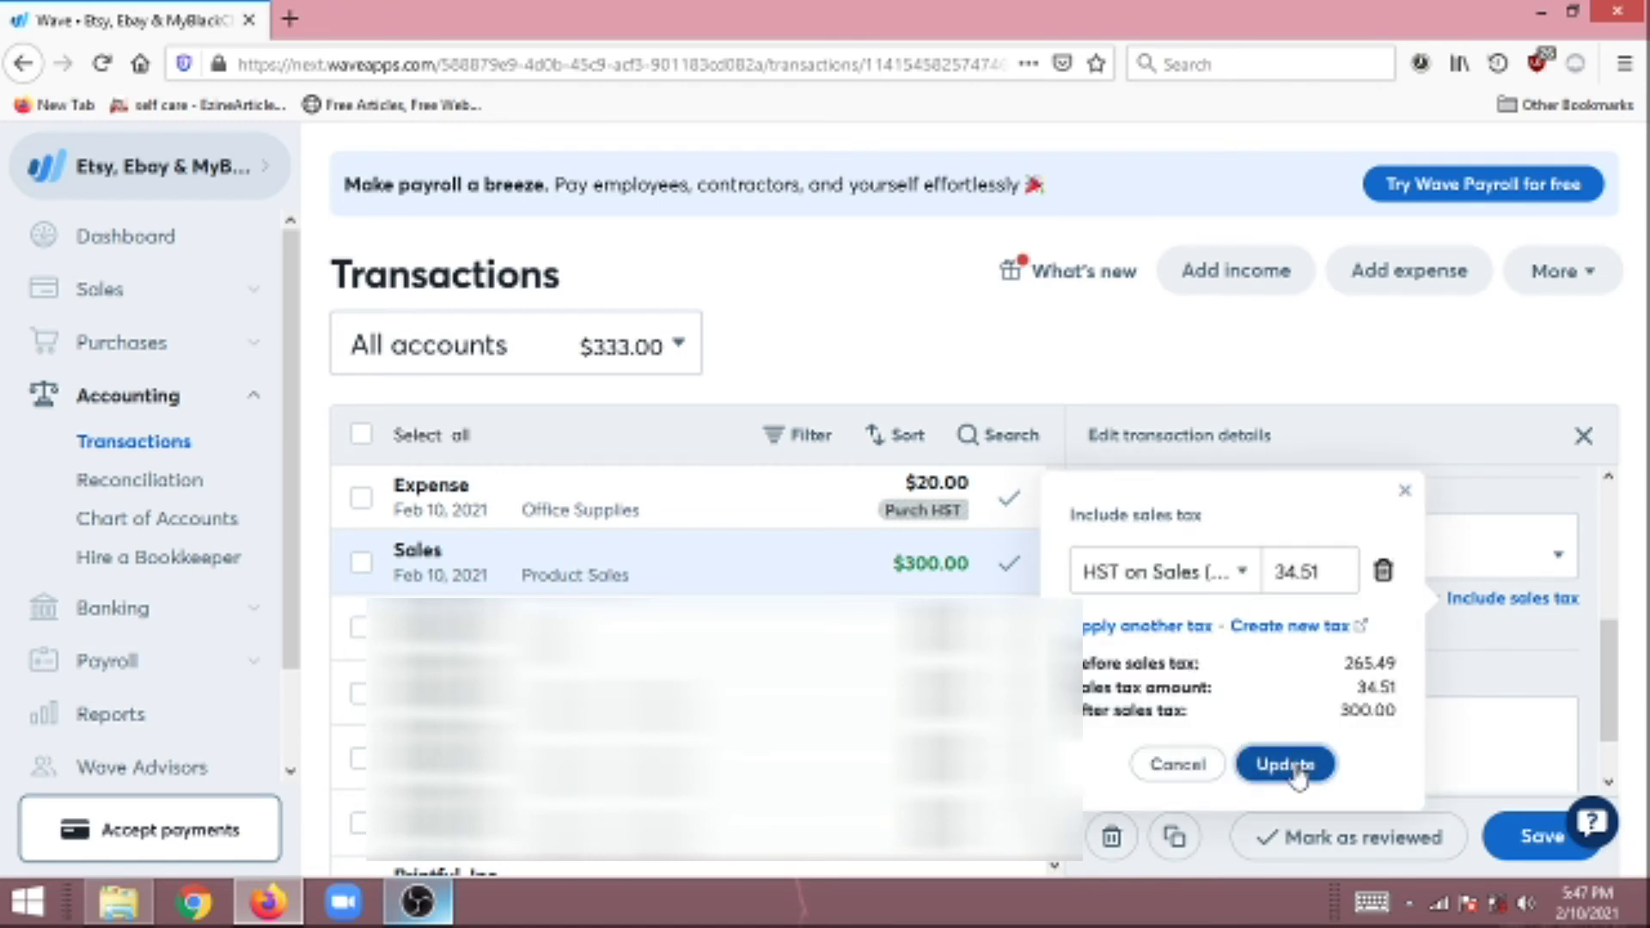
pyautogui.click(1528, 836)
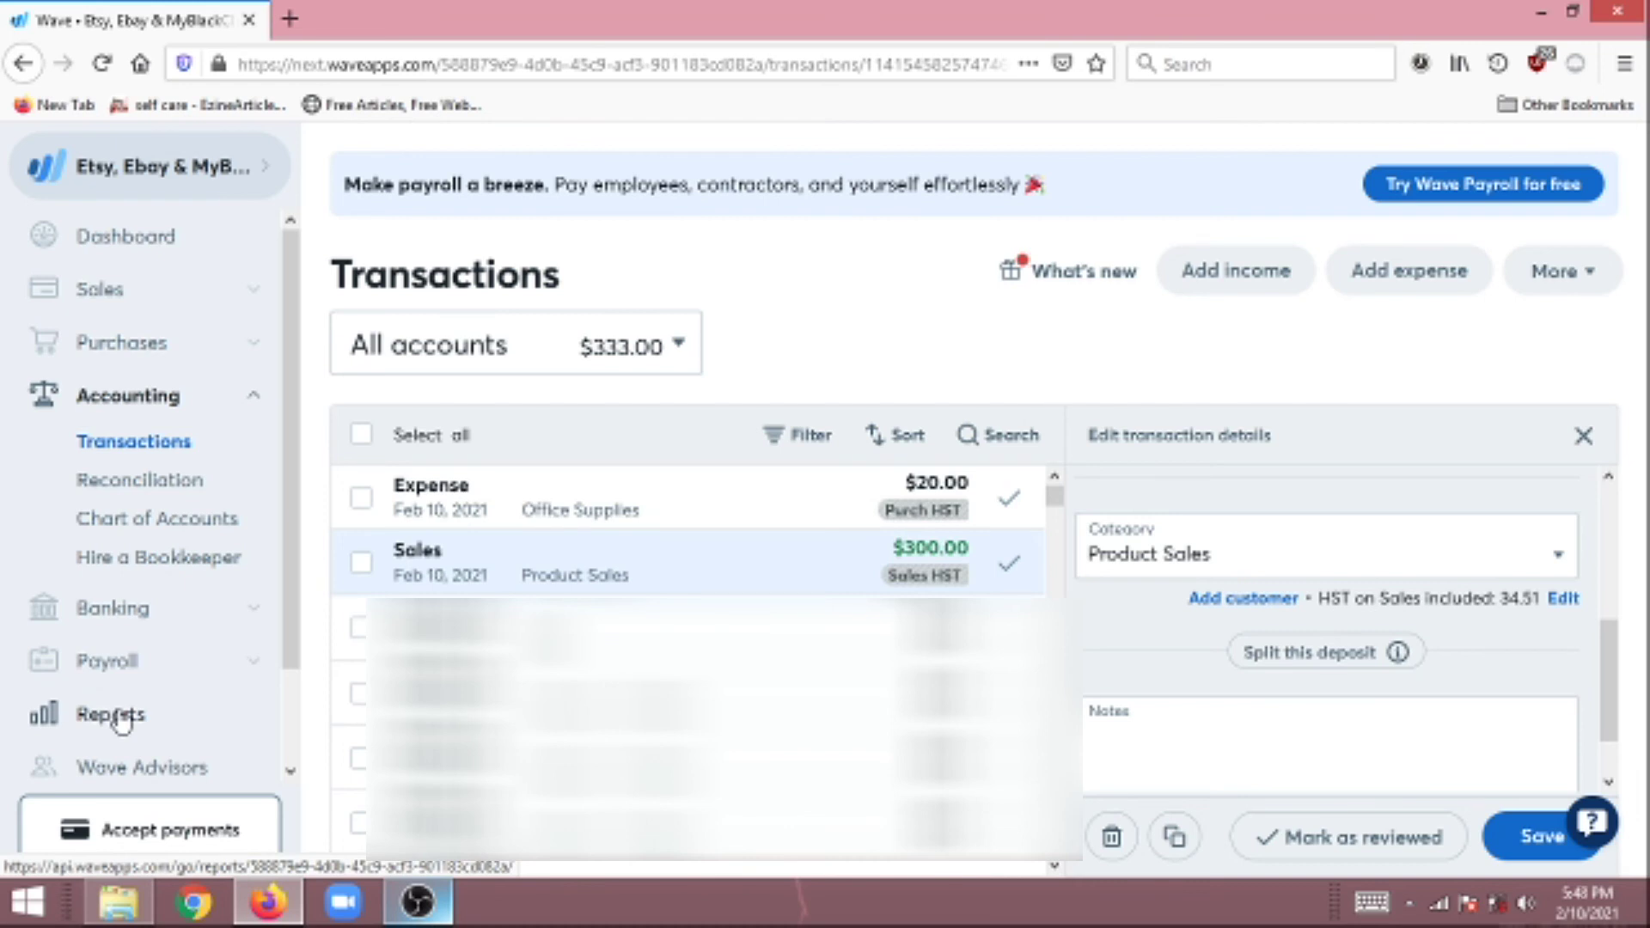
pyautogui.click(120, 720)
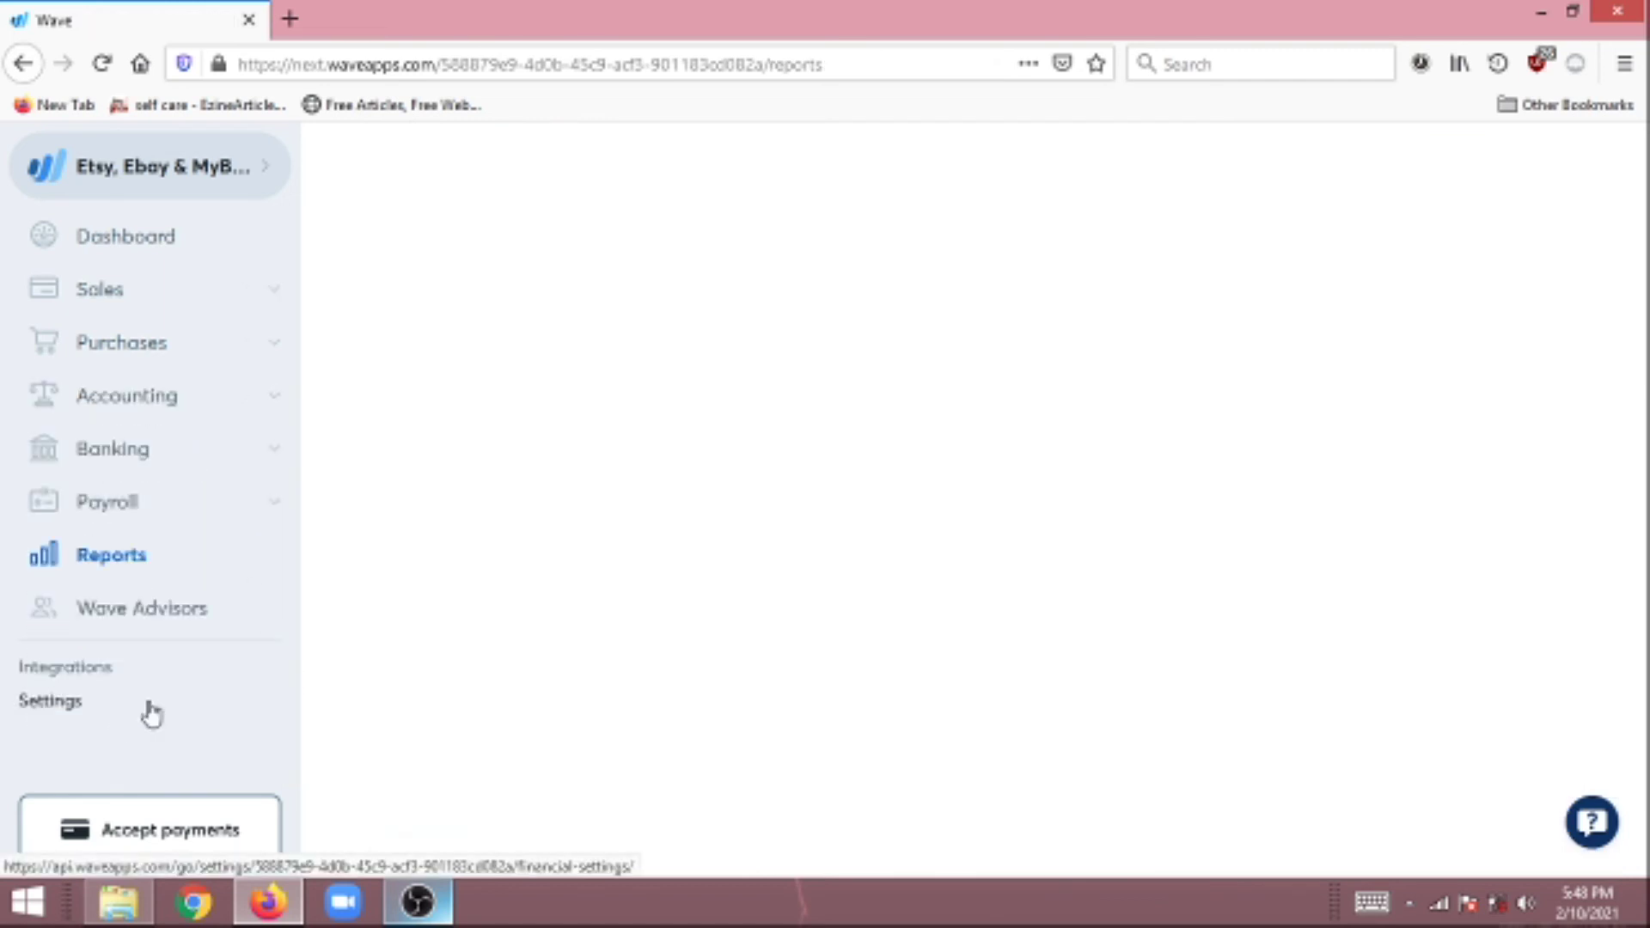
# - Open the detailed Balance Sheet and find both HST accounts under Current Liabilities
pyautogui.click(1112, 445)
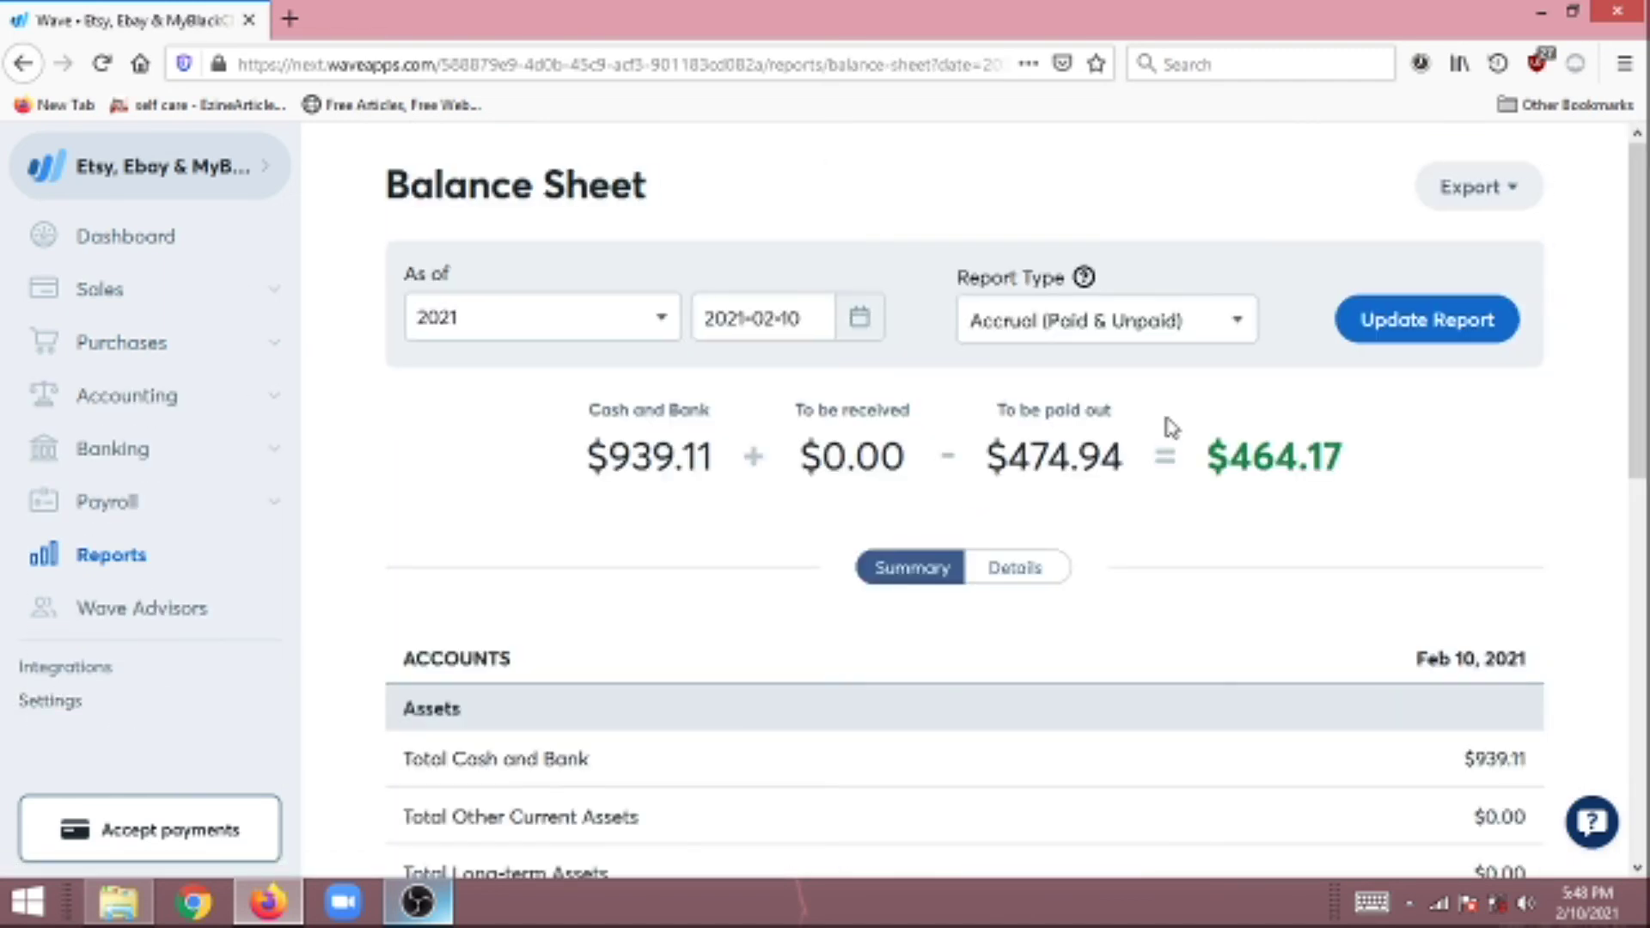
pyautogui.scroll(-5, 1184, 481)
pyautogui.scroll(-4, 1186, 483)
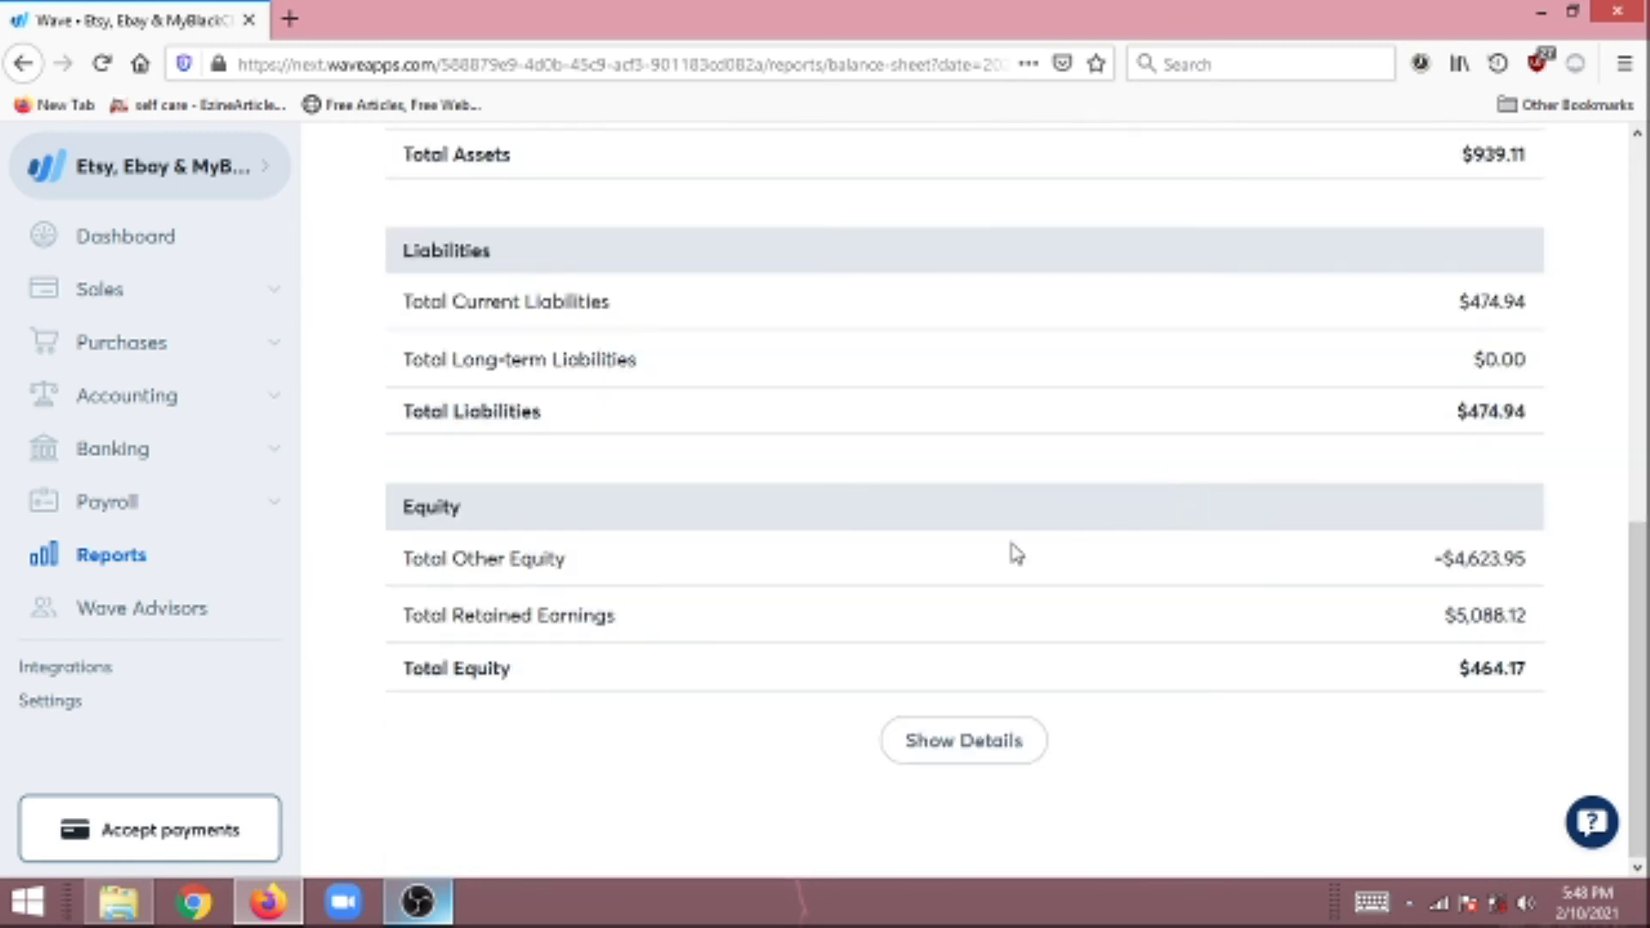
pyautogui.click(961, 740)
pyautogui.scroll(-5, 936, 447)
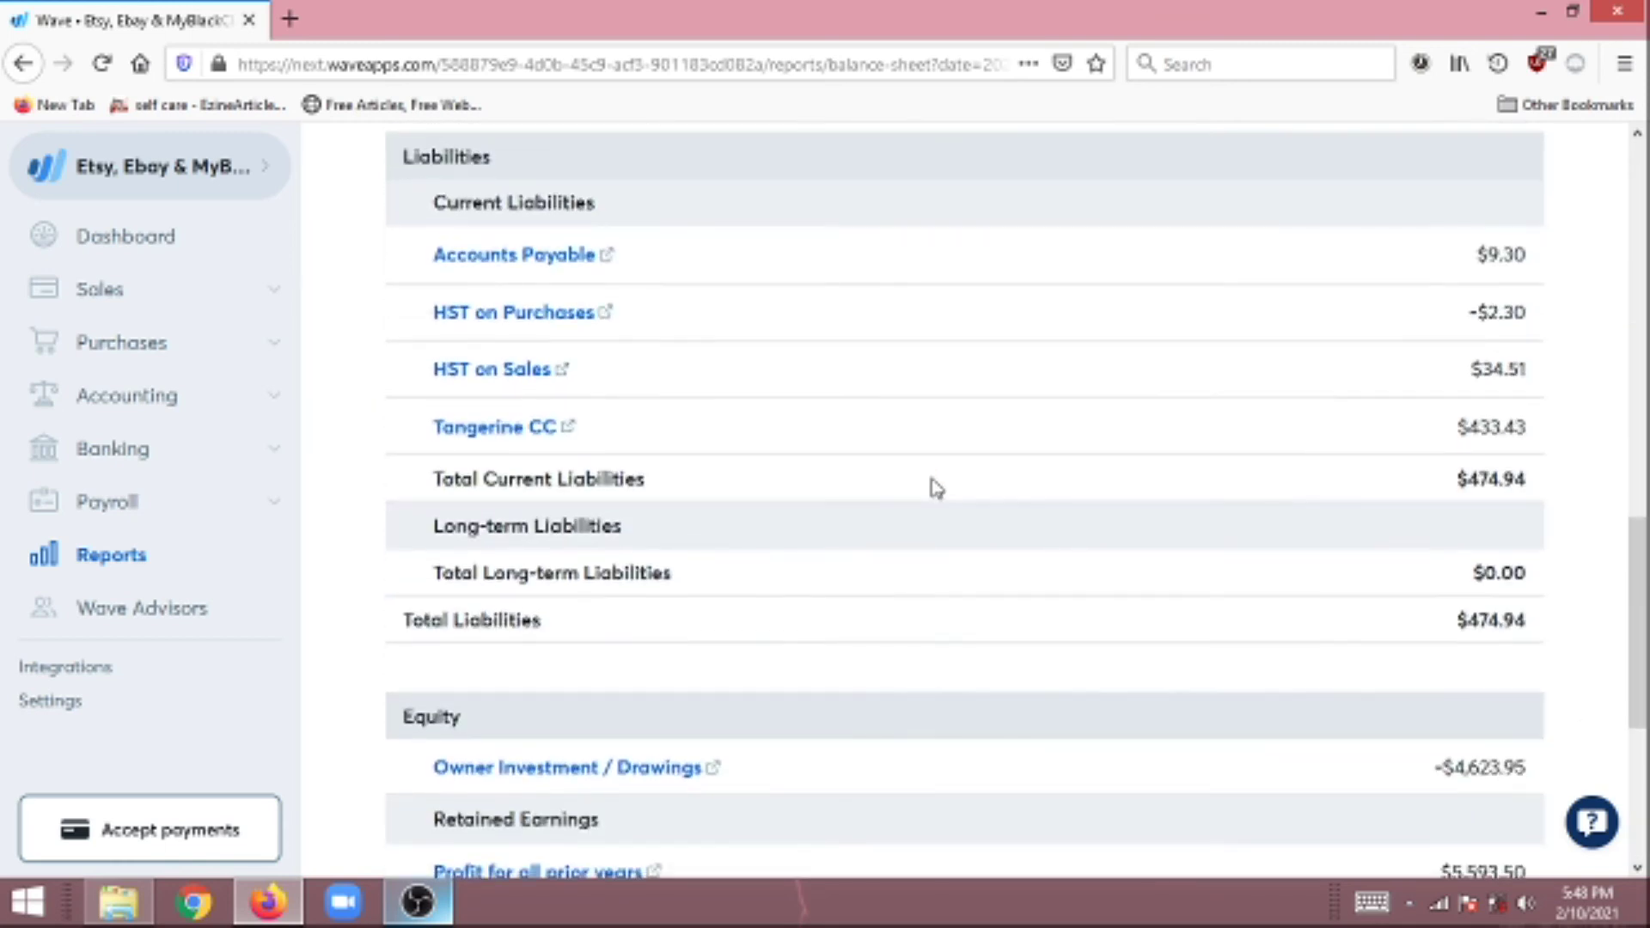
pyautogui.scroll(2, 584, 347)
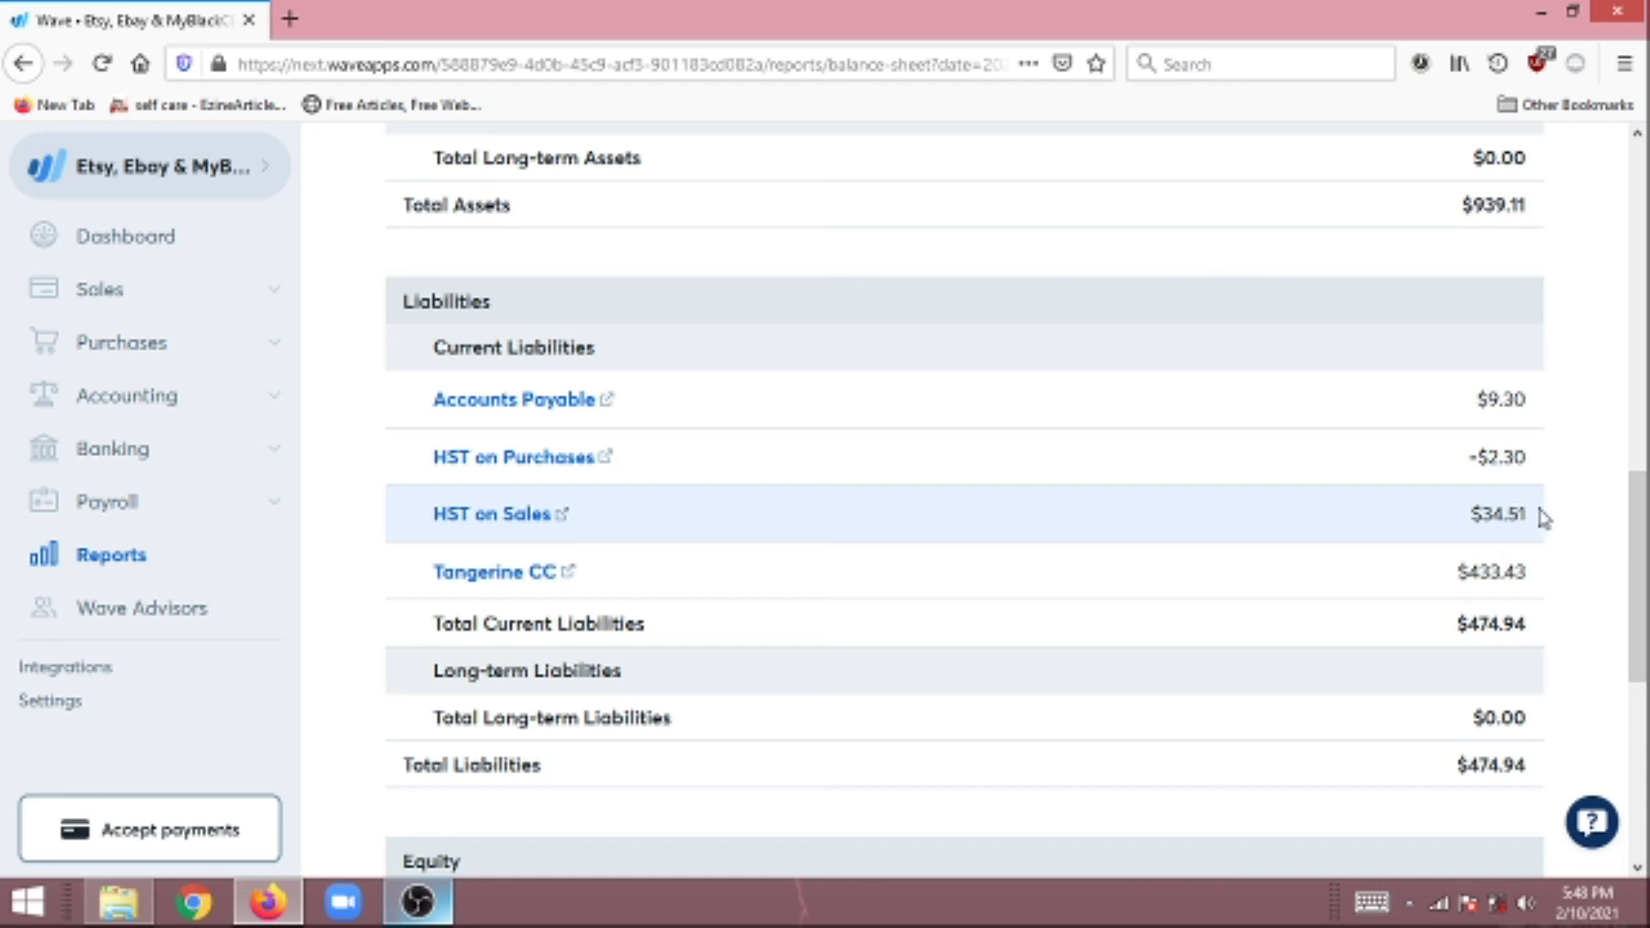
pyautogui.scroll(1, 1478, 509)
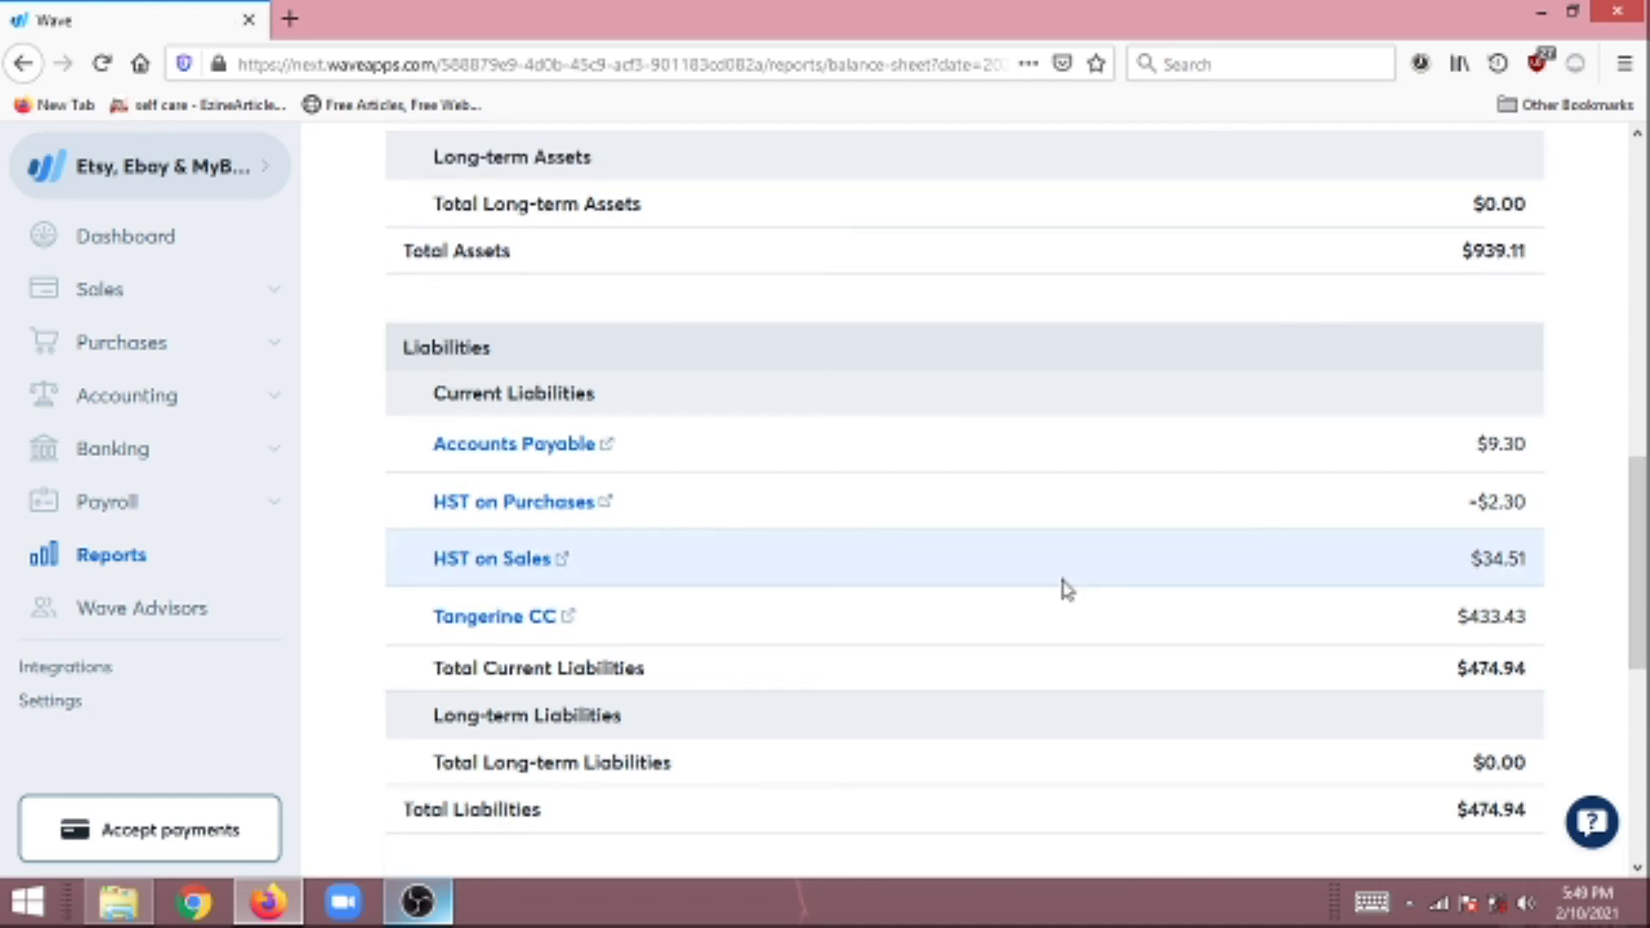